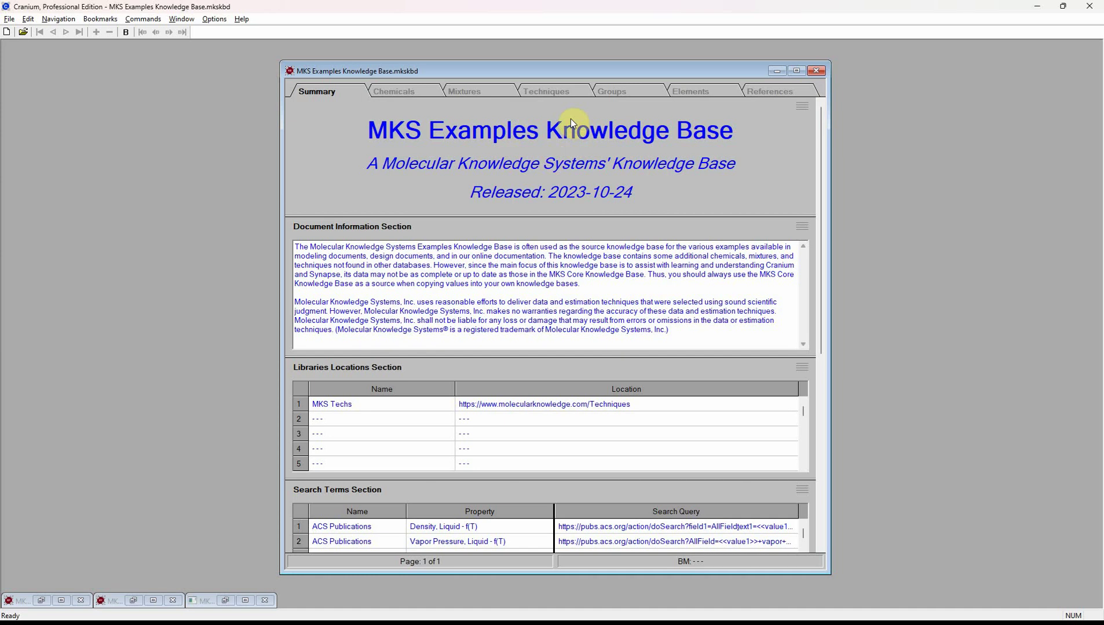
- Look through the knowledge base's Chemicals, Mixtures, Techniques, Groups, Elements and References chapters
click(412, 92)
click(493, 94)
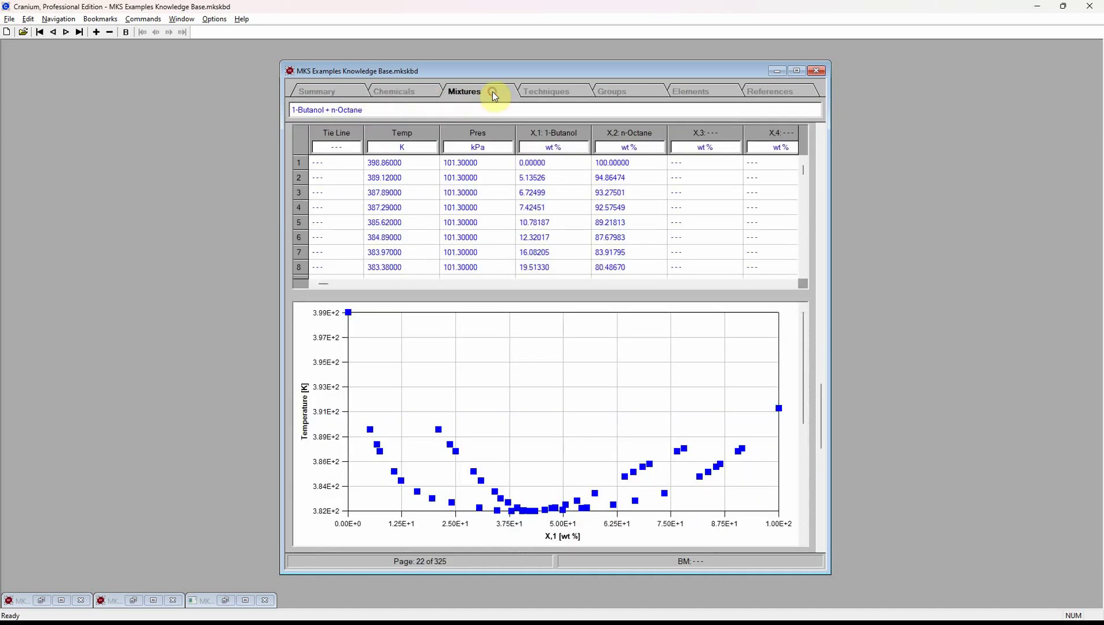
click(557, 93)
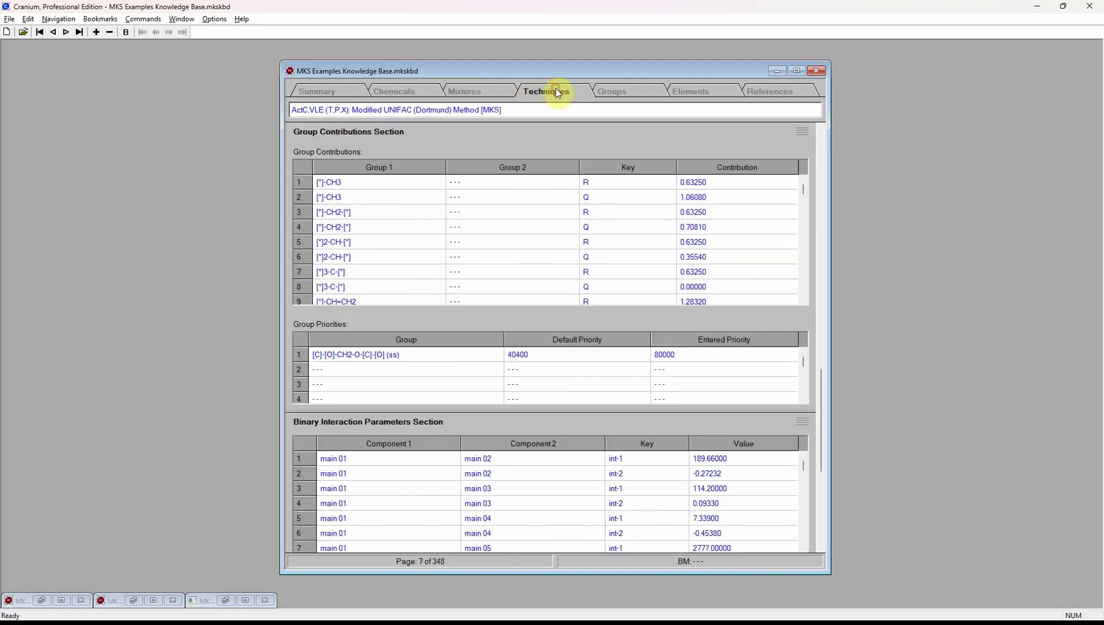
click(624, 90)
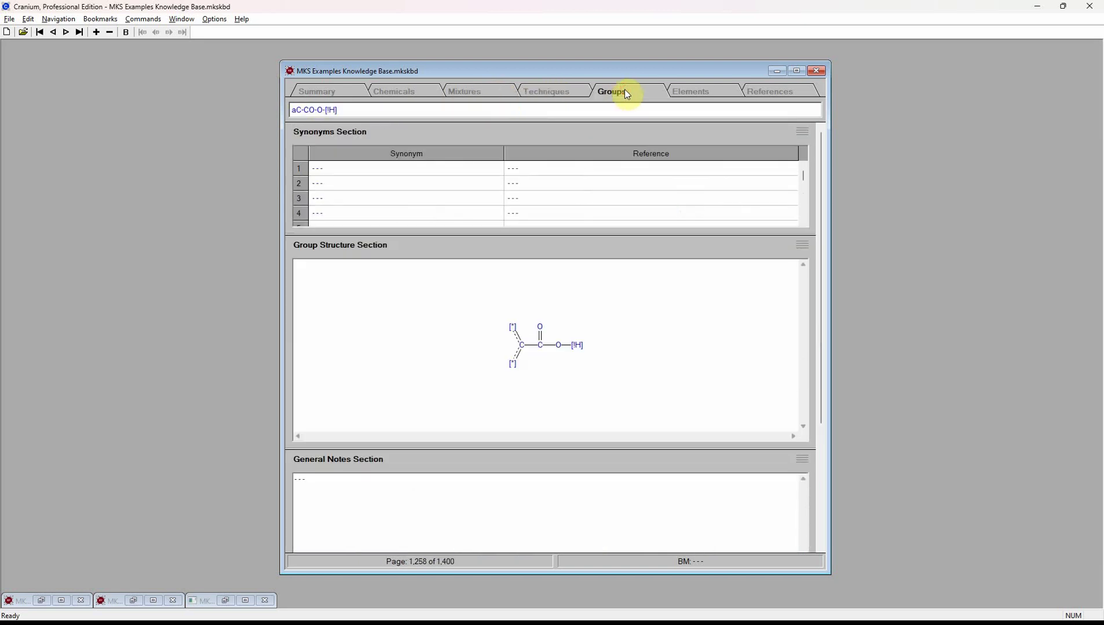
click(693, 91)
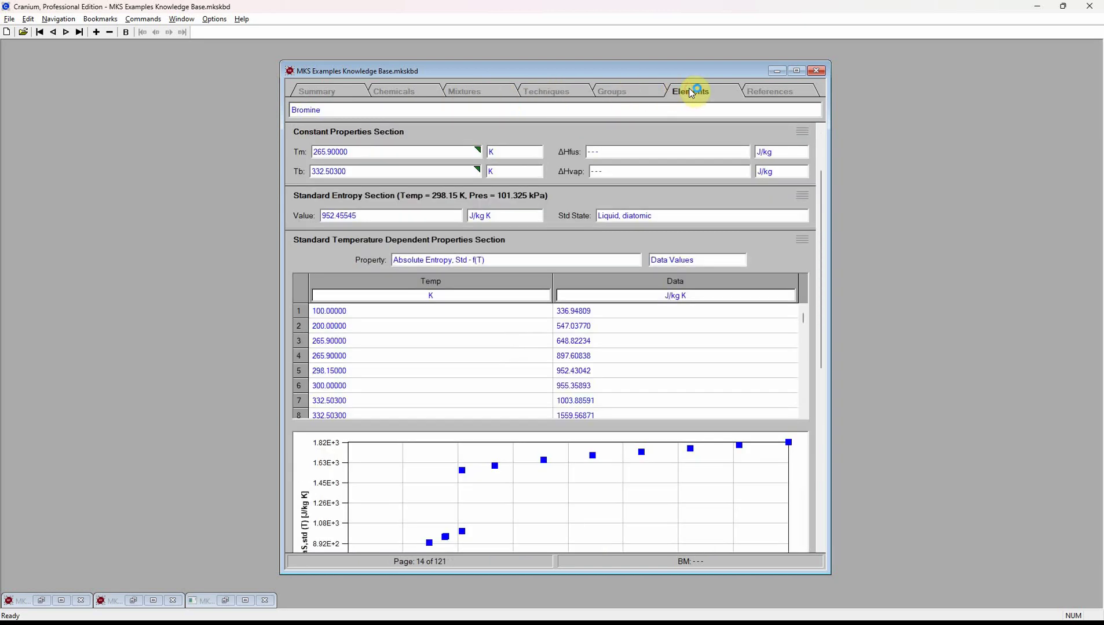
click(766, 90)
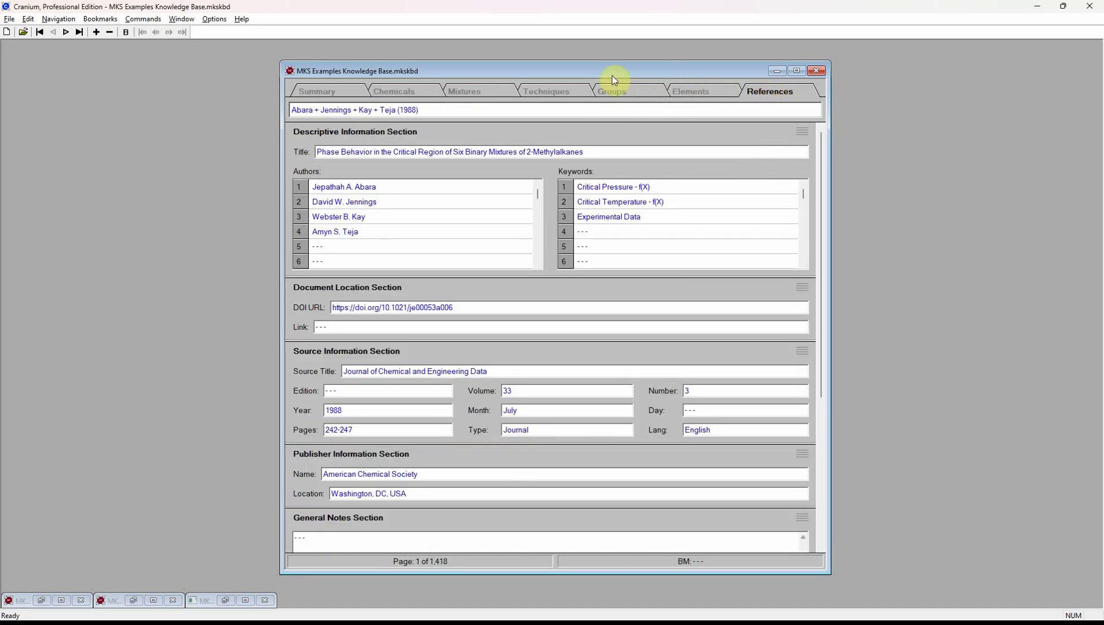
- Find 1-Octanol among the chemicals by matching the substring "1-o" and go to its page
click(405, 90)
click(59, 19)
click(101, 118)
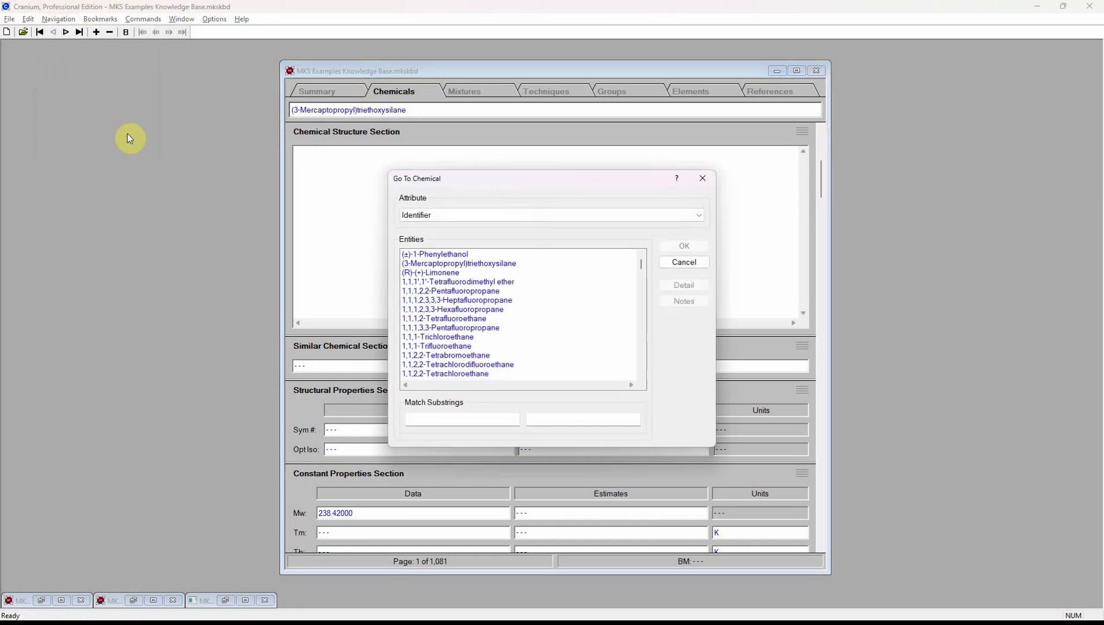
click(440, 425)
text(1-o)
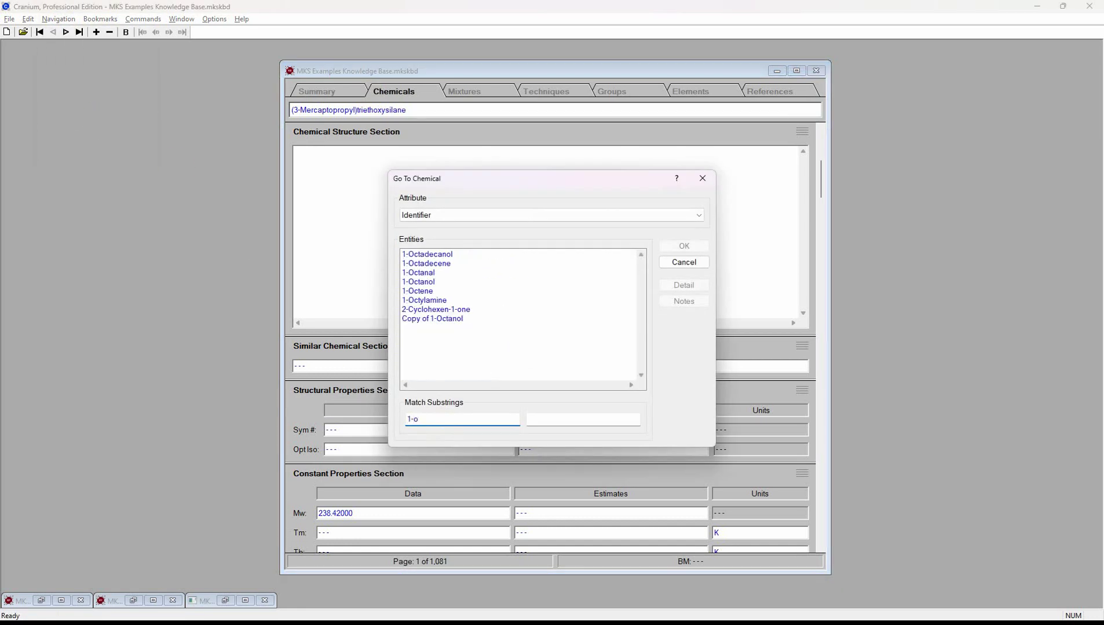
click(426, 282)
click(675, 247)
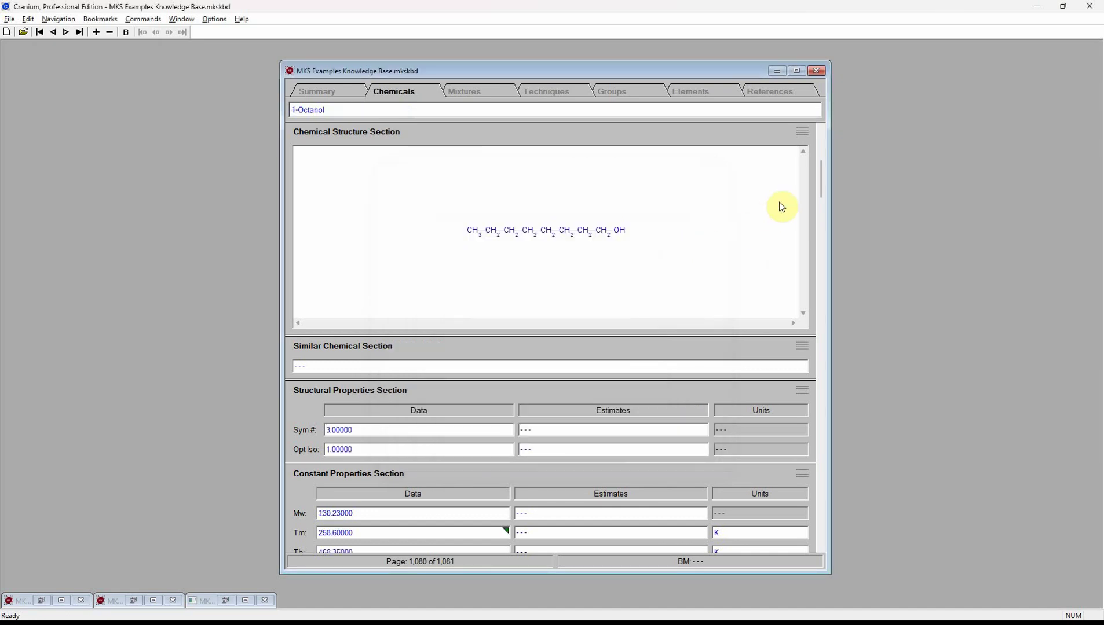
- Review 1-Octanol's constant, critical and temperature-dependent property data, and inspect the source details of its critical temperature without changing them
drag(820, 184, 819, 210)
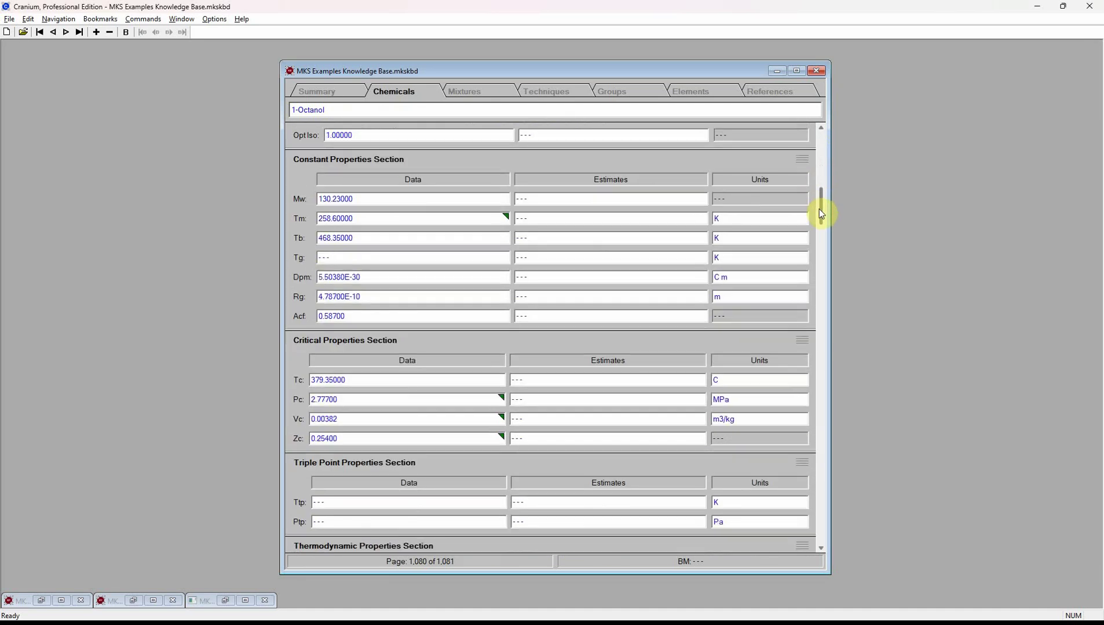
drag(820, 214, 803, 276)
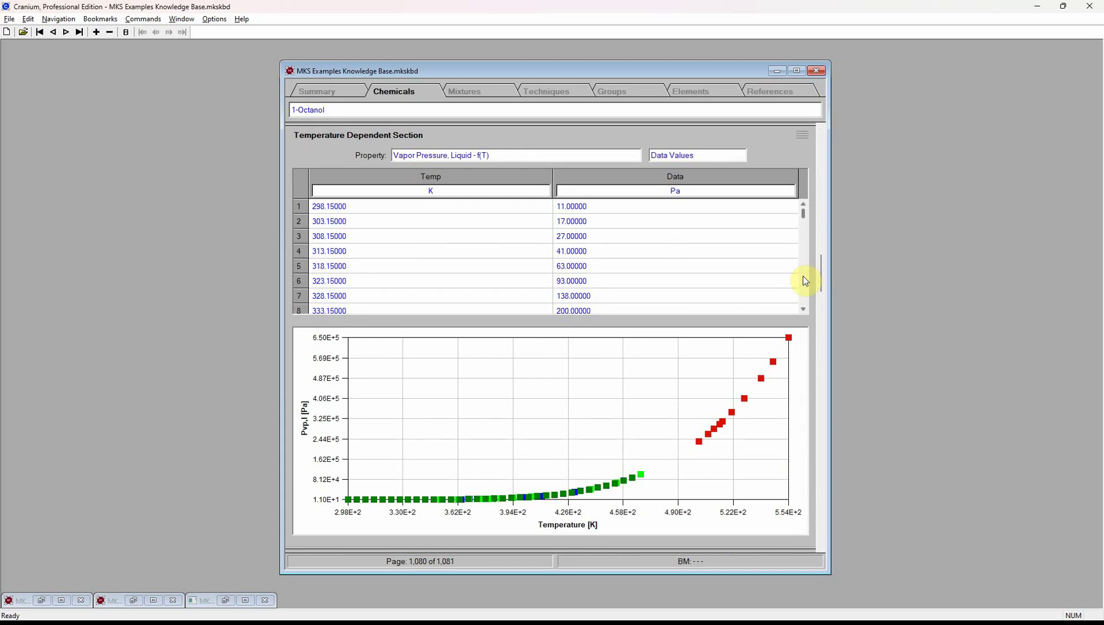
drag(821, 276, 843, 222)
double_click(420, 280)
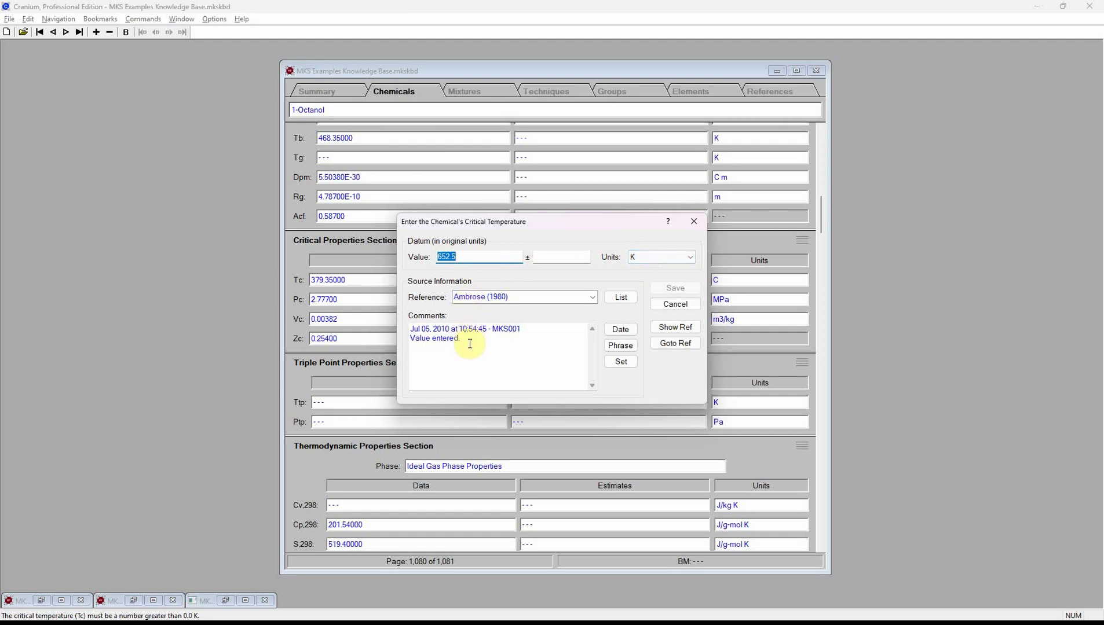
click(689, 306)
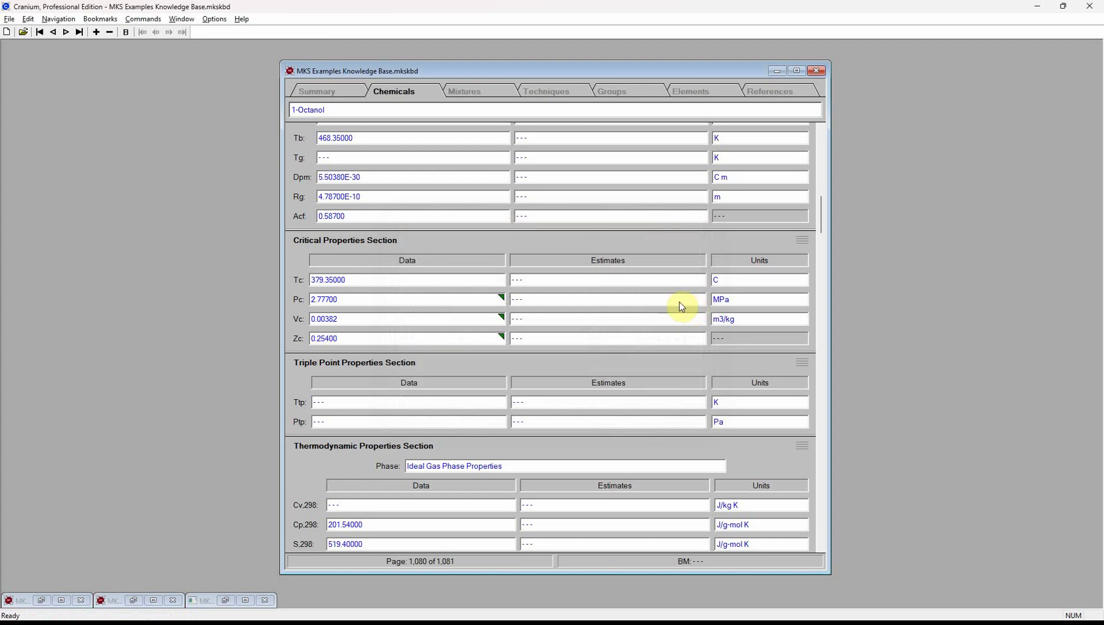
- Compute and save the property estimates for 1-Octanol, and review them beside the data values
click(153, 23)
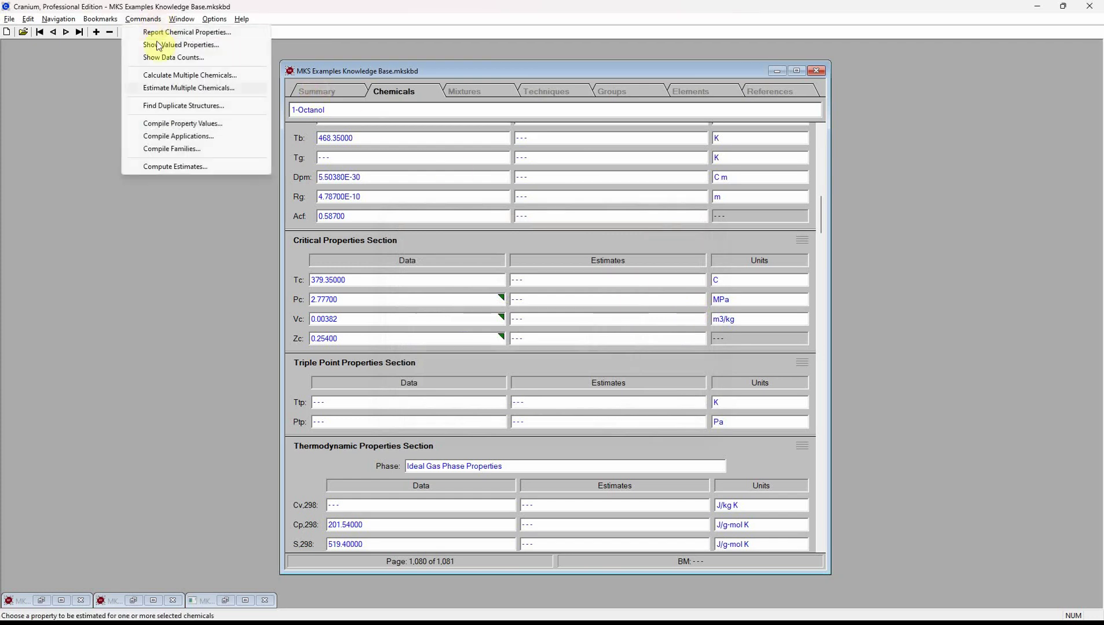
click(174, 166)
click(736, 237)
click(736, 276)
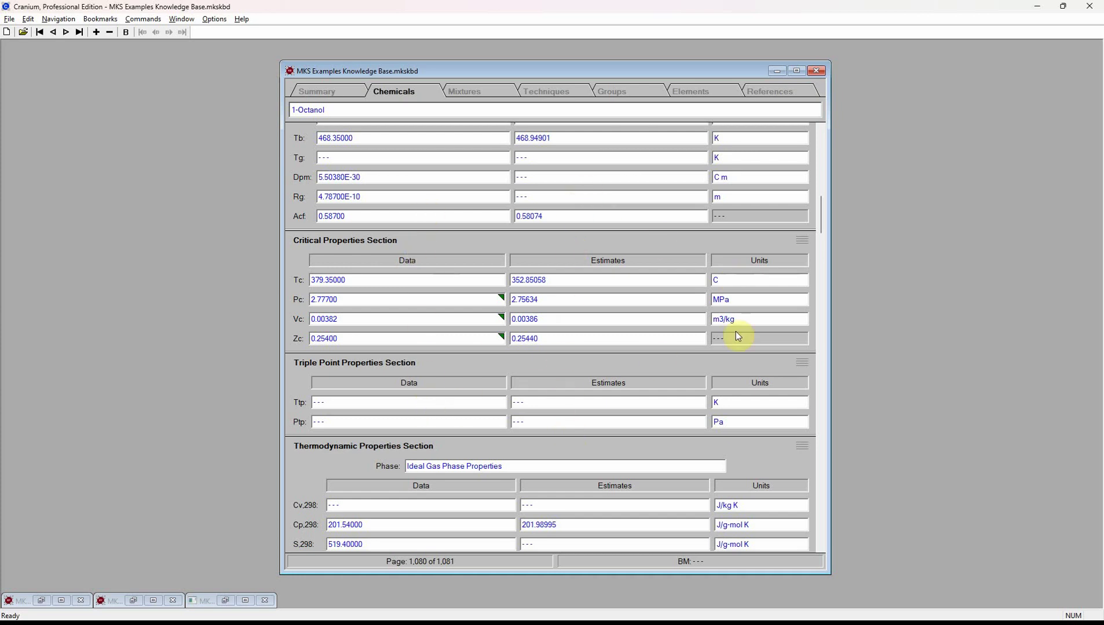
click(821, 295)
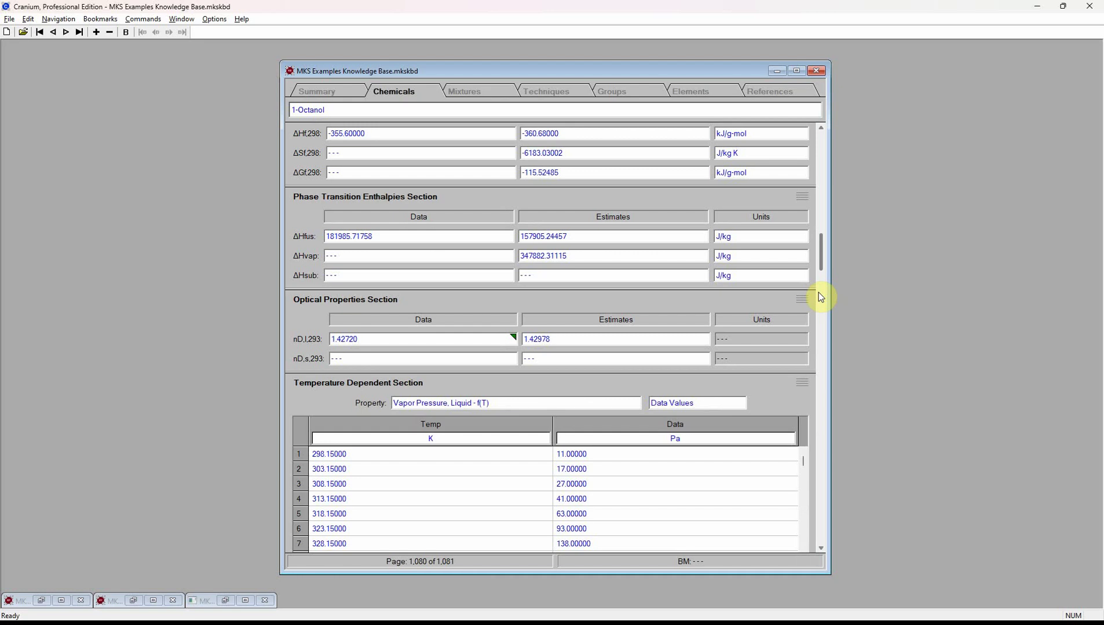
- Add a blank chemical page and save its identifier as "New chemical"
click(96, 33)
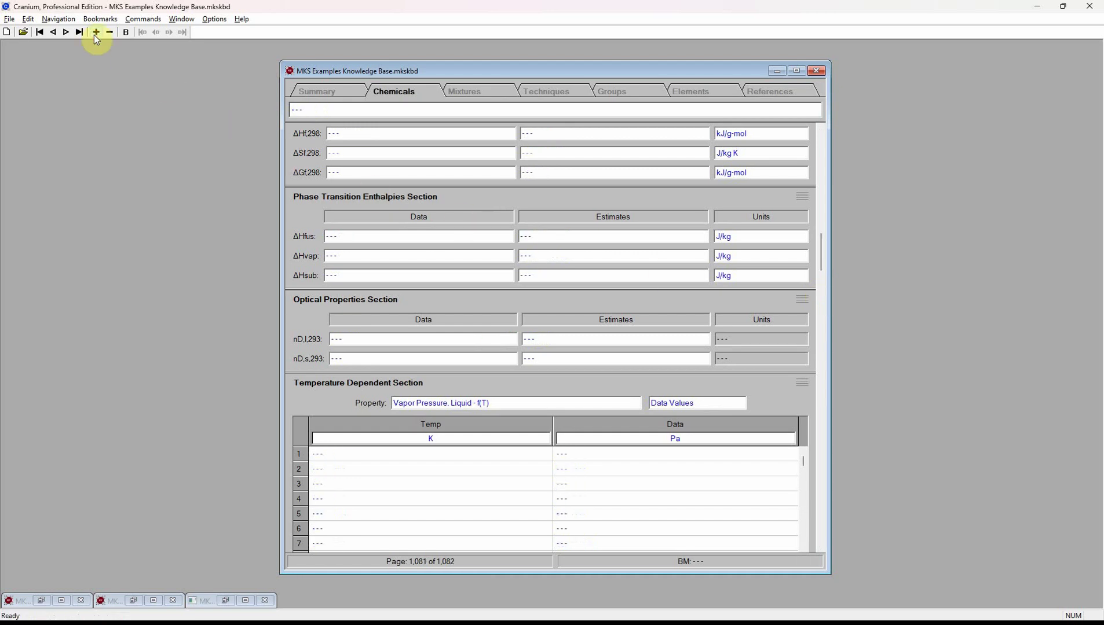
double_click(333, 105)
text(New)
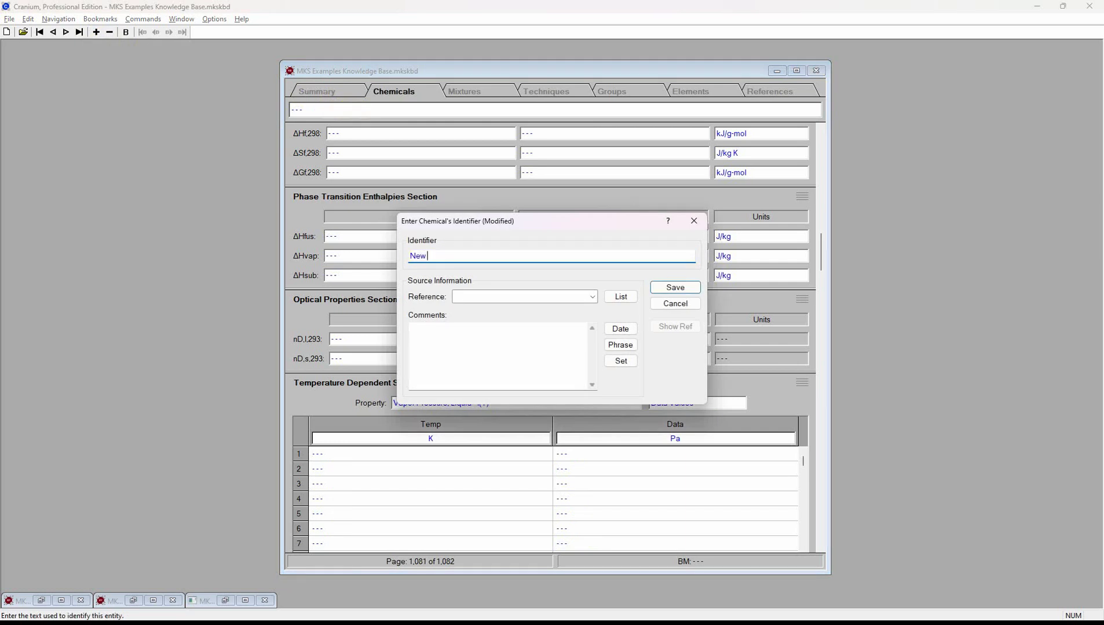
text( chemical)
click(658, 289)
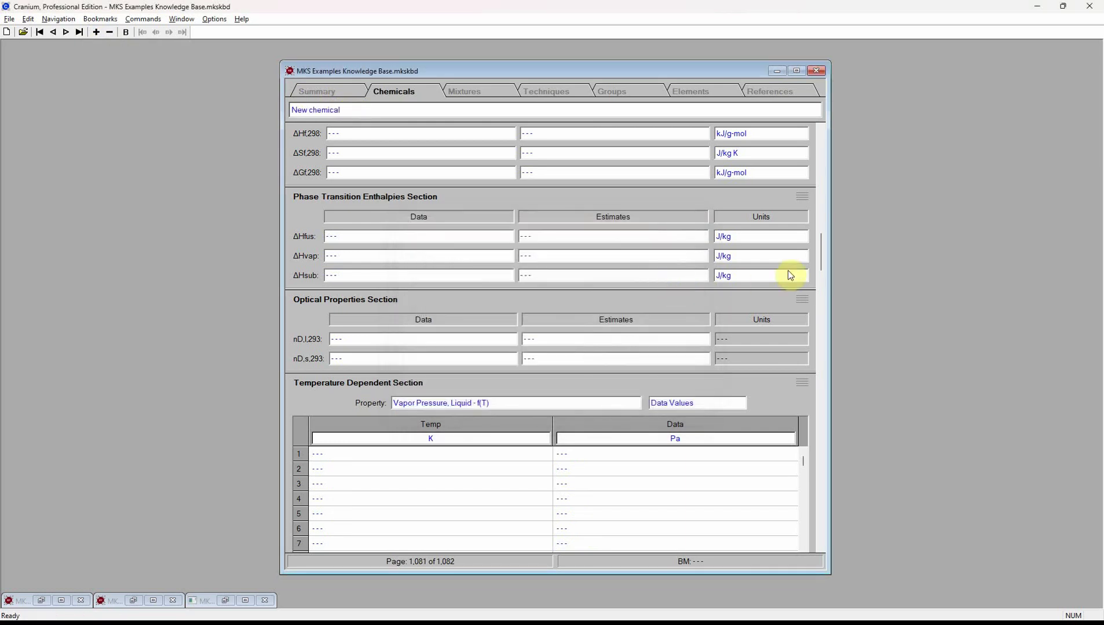
- Start the new chemical's structure with the standard saturated six-membered ring, positioned near the middle of the drawing area
drag(819, 267, 856, 184)
double_click(568, 314)
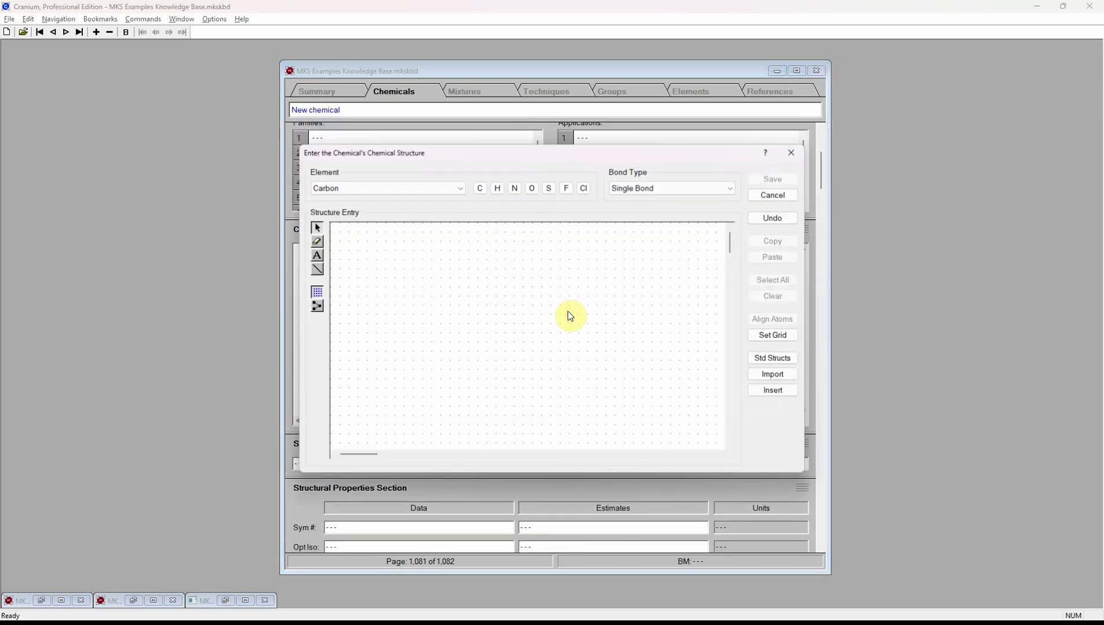
click(773, 359)
click(458, 303)
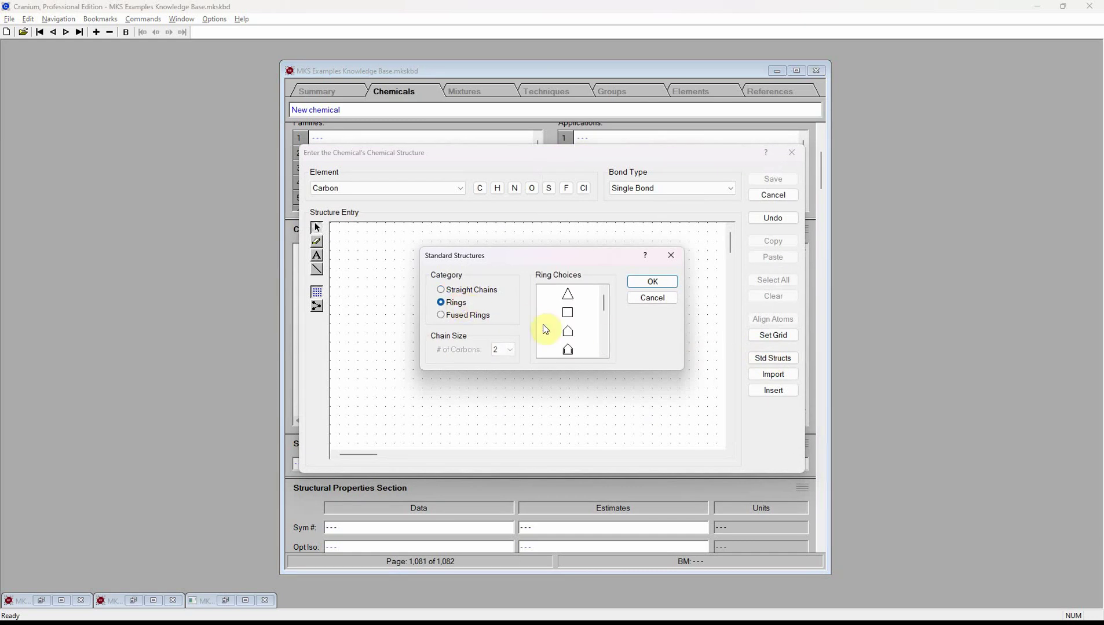
scroll(601, 340, down, 2)
click(568, 329)
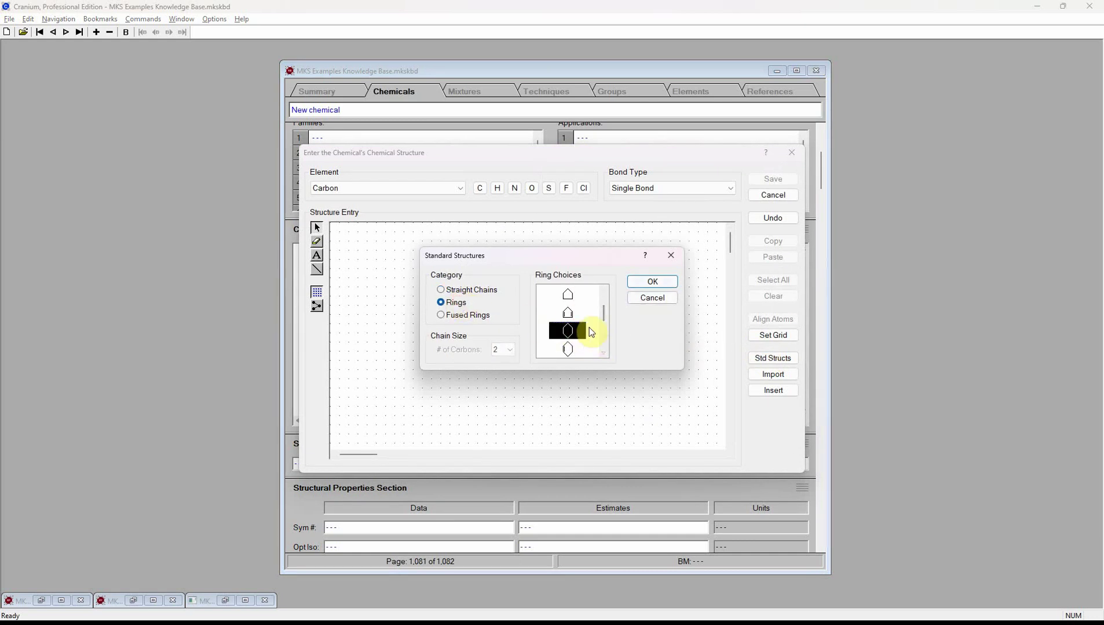
click(675, 289)
drag(387, 271, 504, 329)
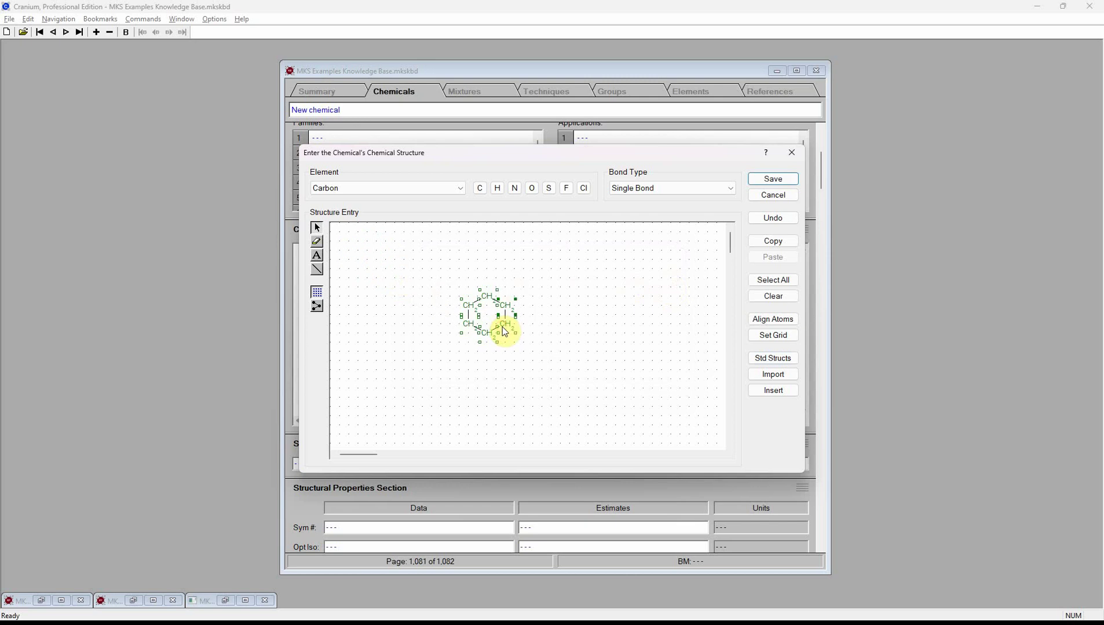
- Attach methyls to the ring's top and bottom carbons, CH2OH to the upper-right carbon and OH to the lower-right carbon, using single bonds
click(479, 188)
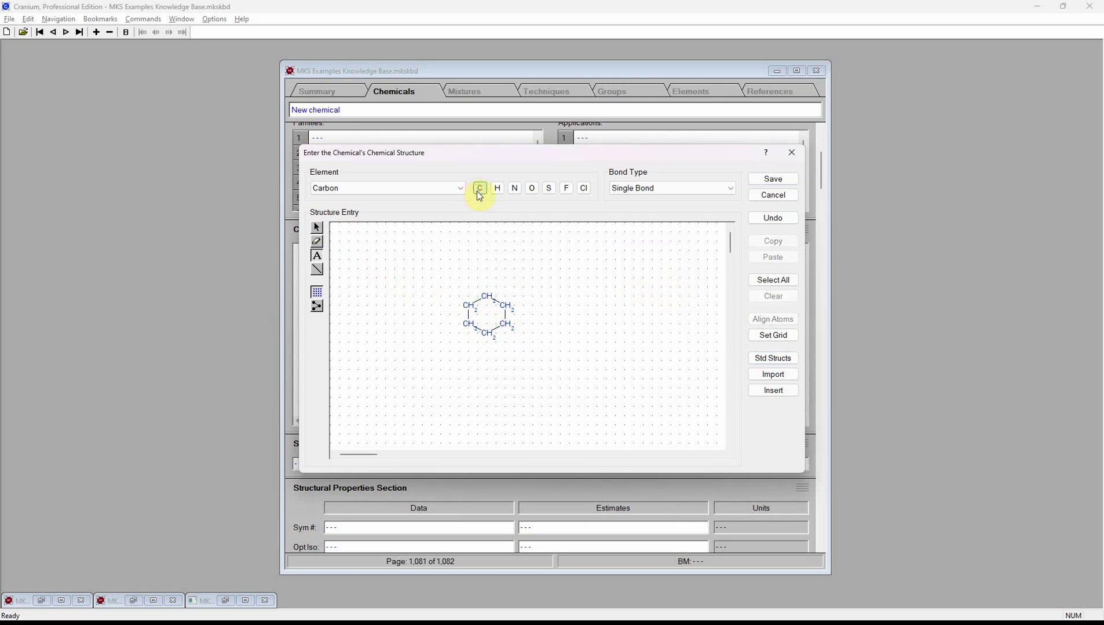
click(488, 278)
click(488, 351)
click(524, 298)
click(532, 188)
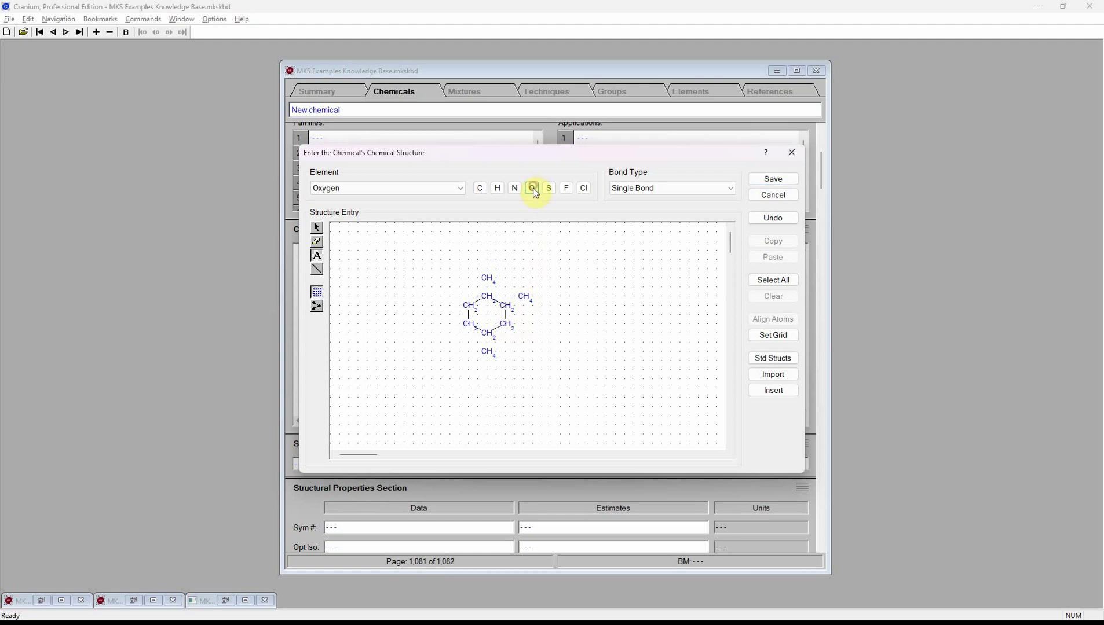
click(542, 306)
click(523, 333)
click(317, 270)
drag(488, 278, 487, 350)
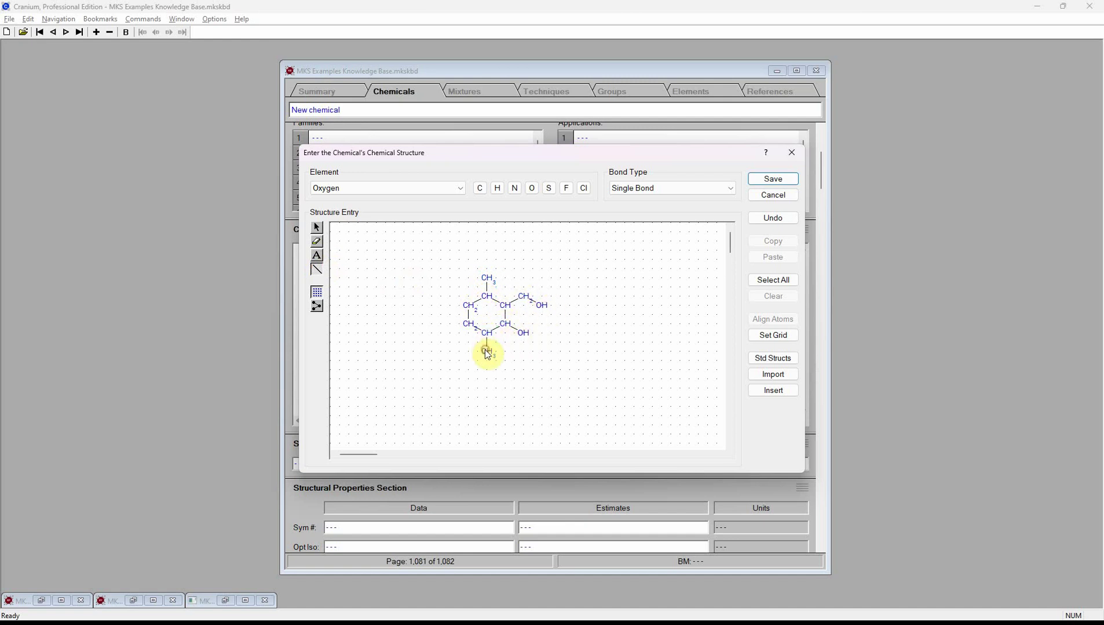
- Replace the ring's left vertical single bond with a double bond and save the chemical structure
click(316, 241)
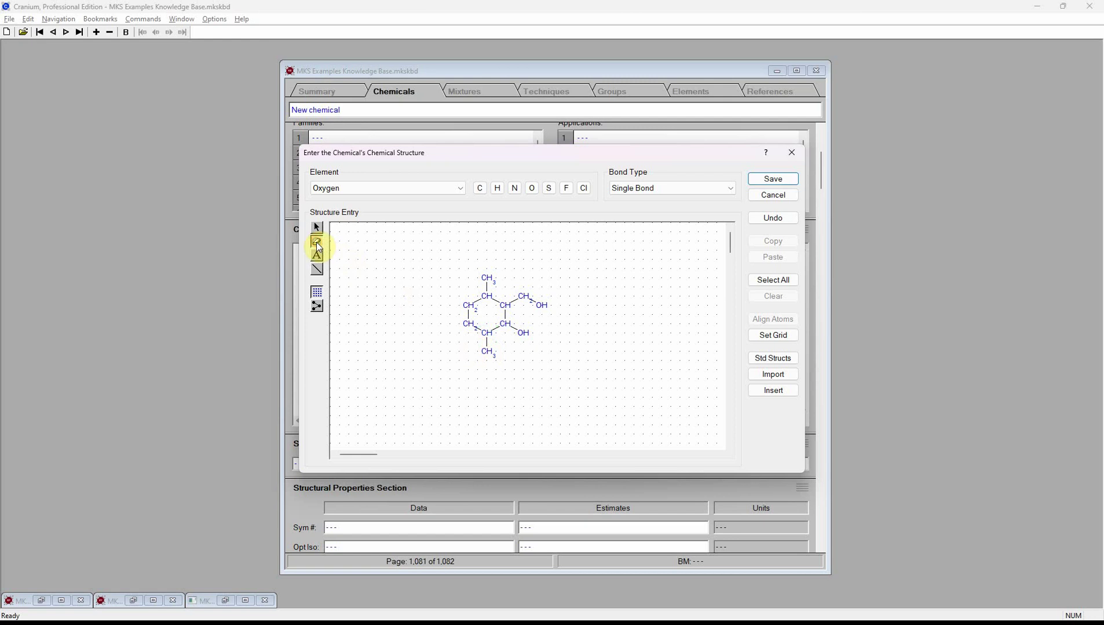
click(466, 317)
click(642, 191)
click(632, 209)
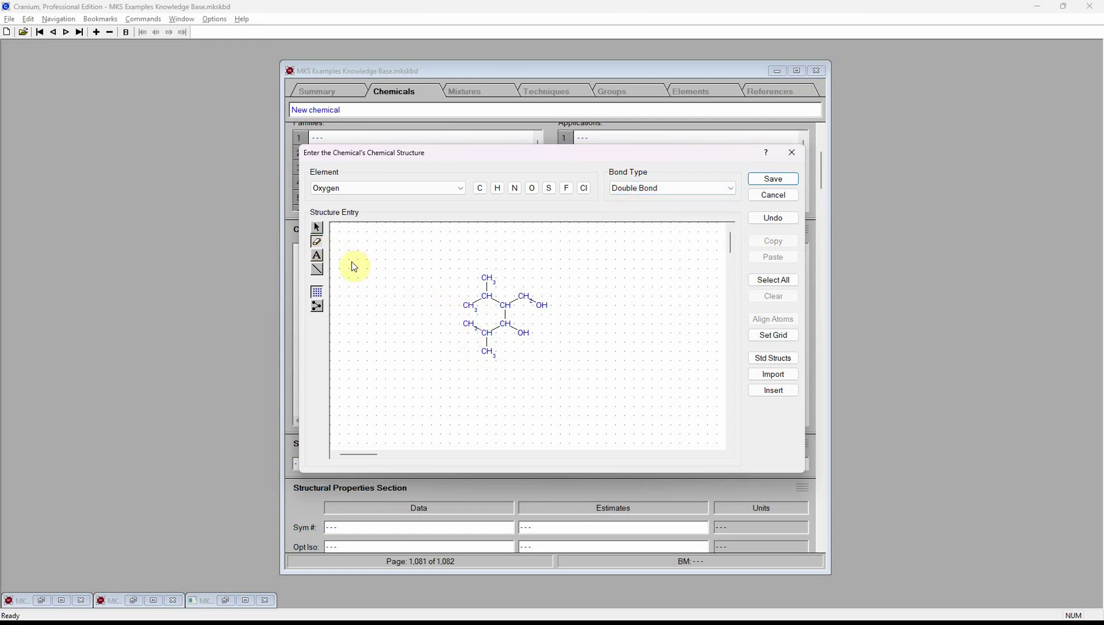
click(317, 269)
drag(468, 305, 469, 324)
click(773, 179)
- Compute all property estimates for the new chemical and save them
drag(822, 170, 811, 206)
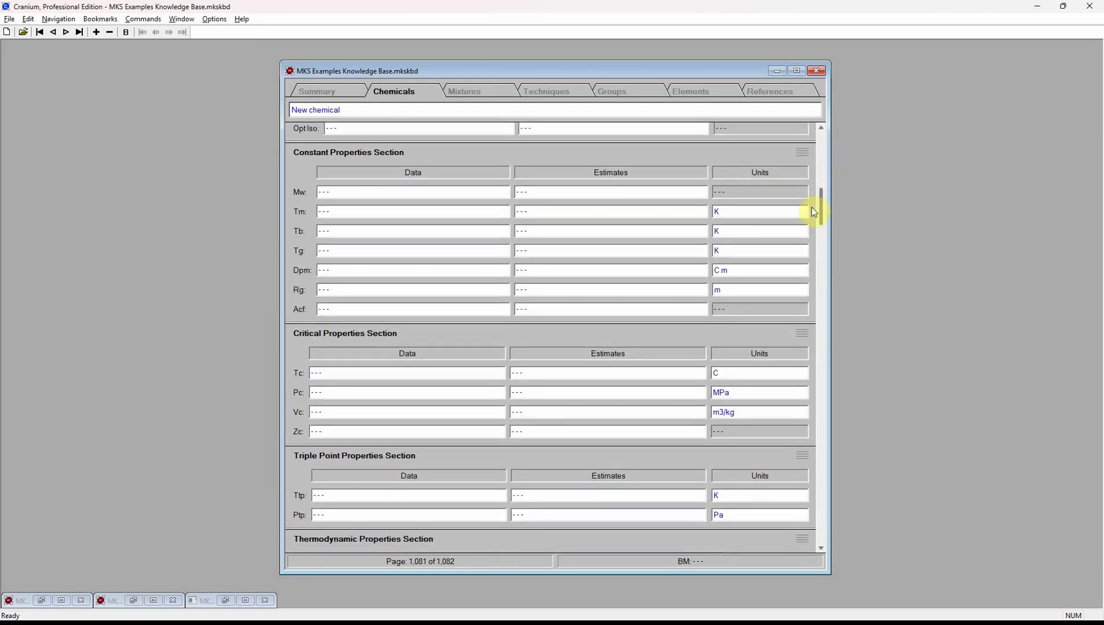
click(142, 19)
click(167, 166)
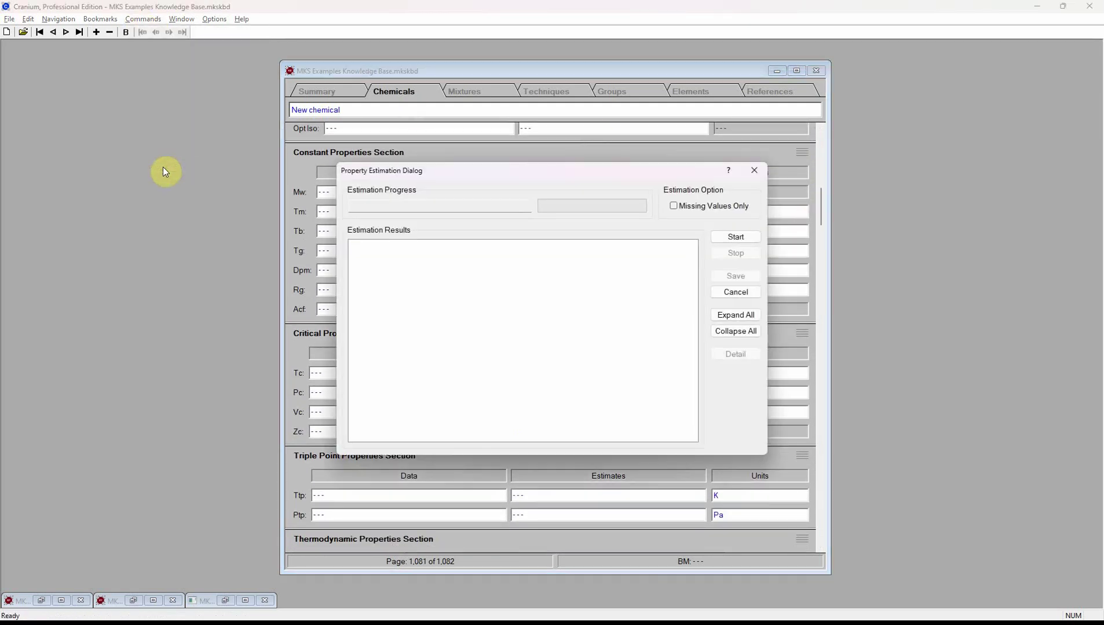
click(736, 237)
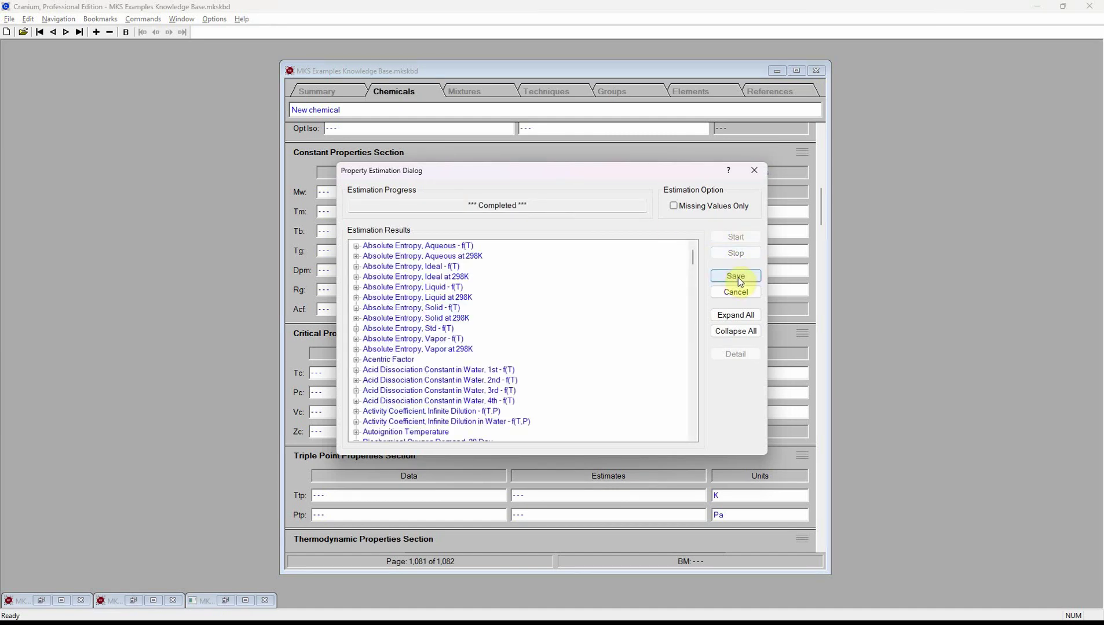
click(737, 277)
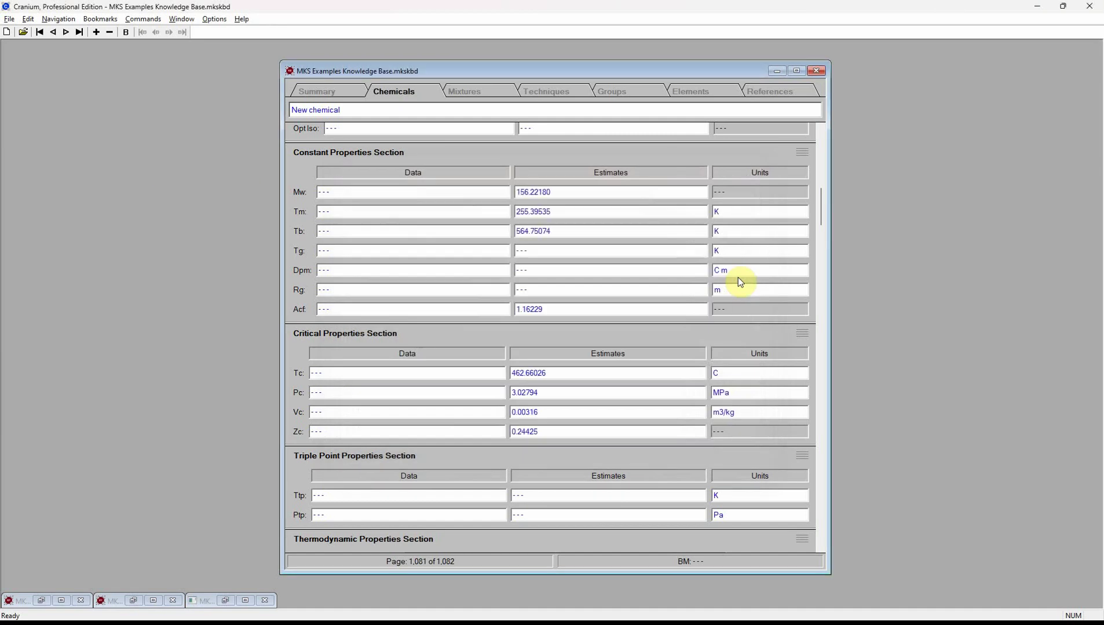
- Switch the new chemical's liquid vapor pressure table in the Temperature Dependent Section from data values to Estimates
click(822, 263)
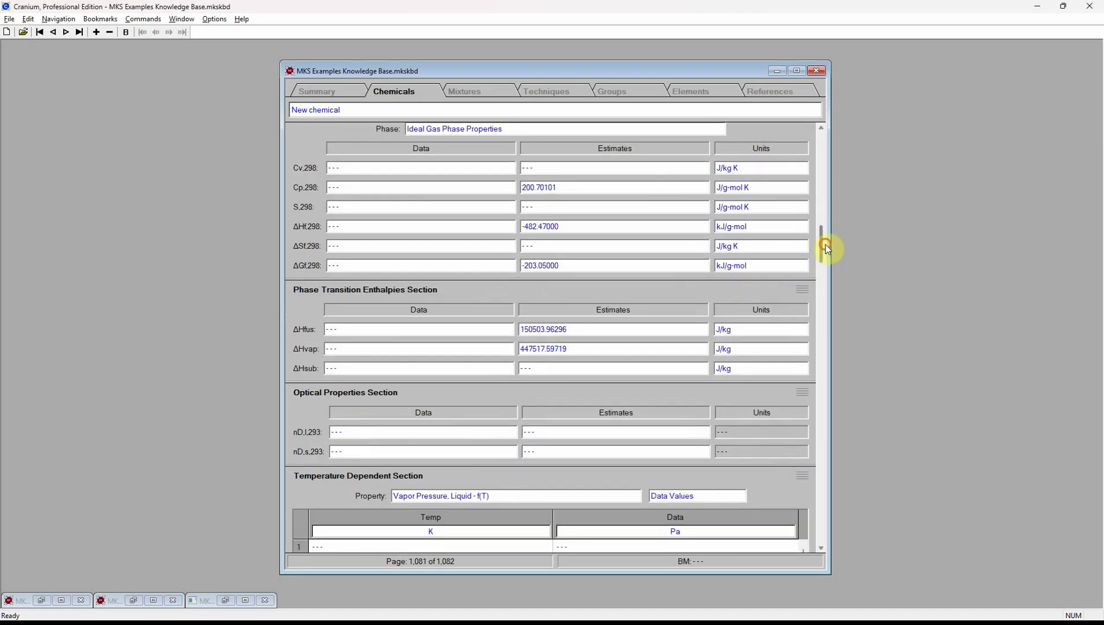
drag(826, 250, 826, 277)
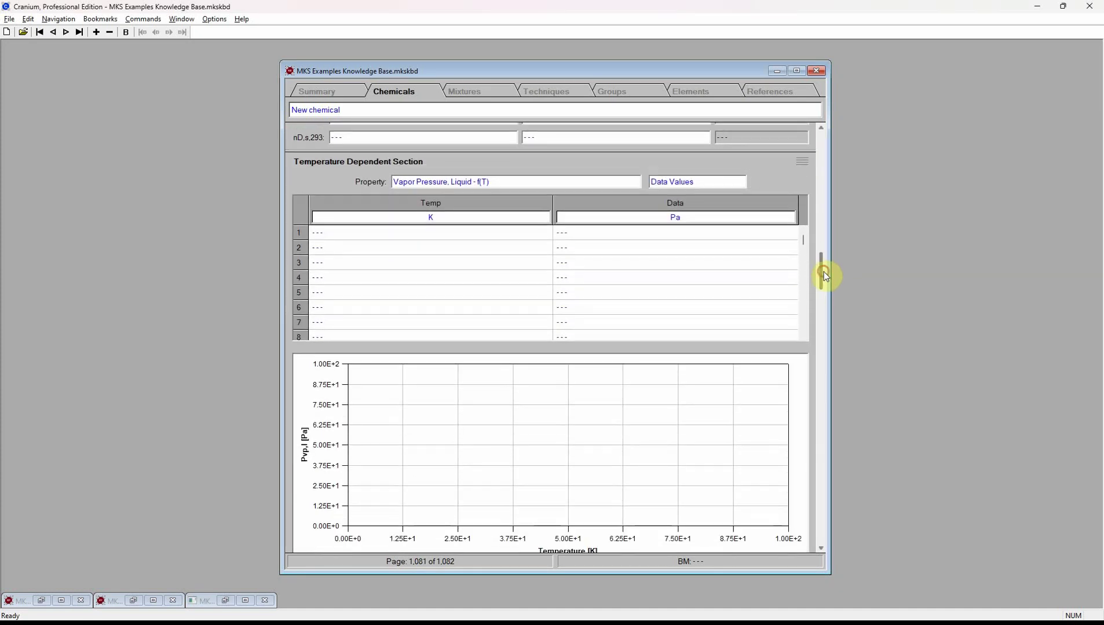
click(677, 183)
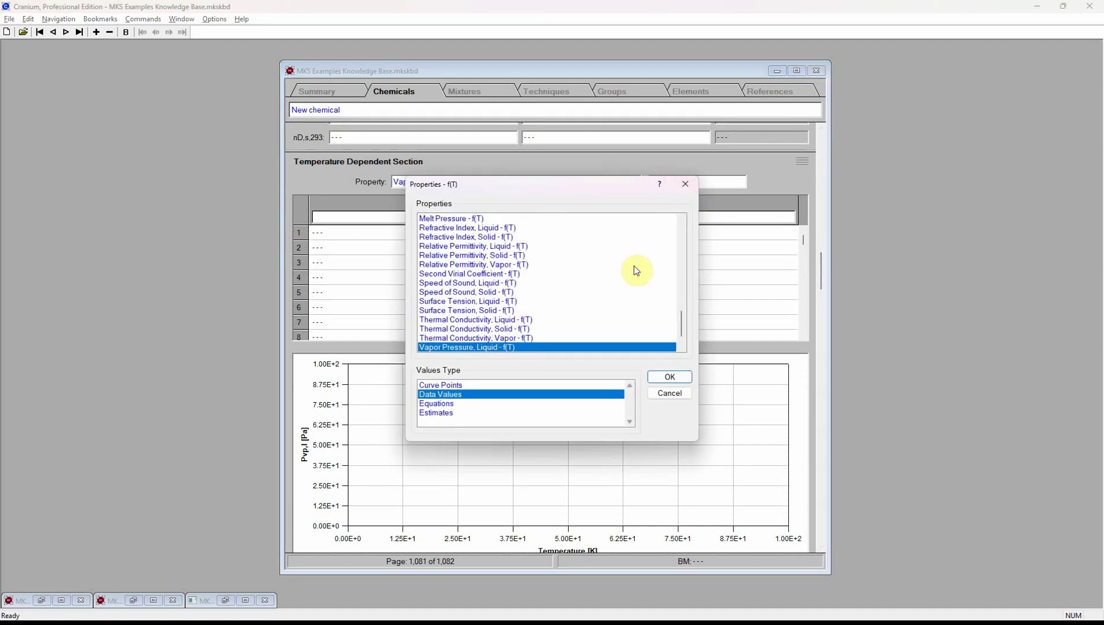
click(495, 413)
click(658, 377)
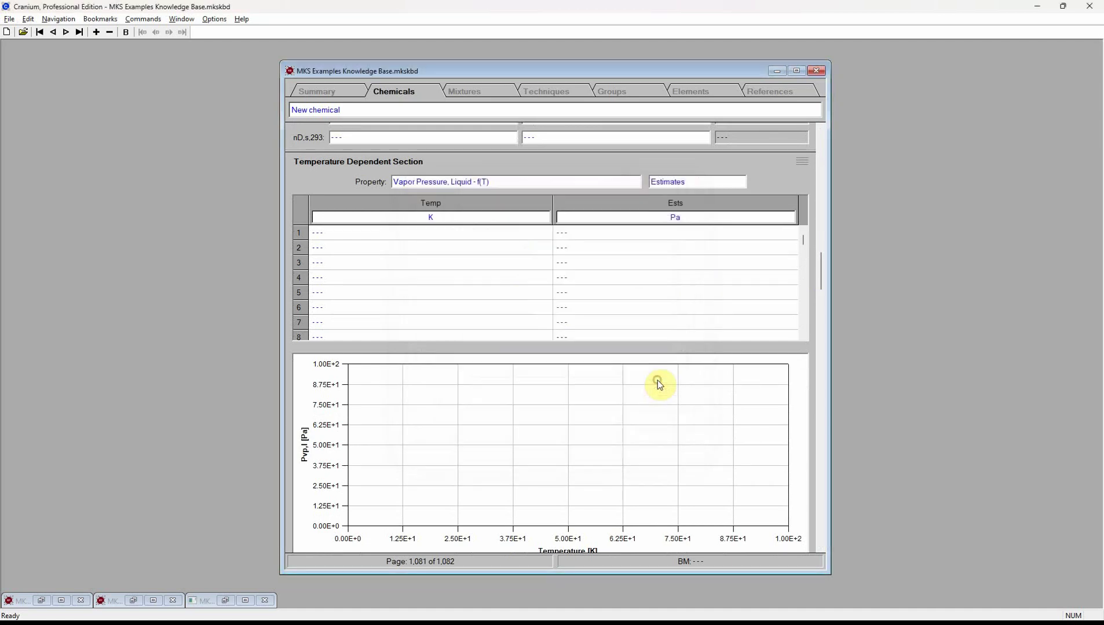
- Fill 20 rows of the liquid vapor pressure estimates table with a temperature series from 350 to 550 K and save it
double_click(544, 264)
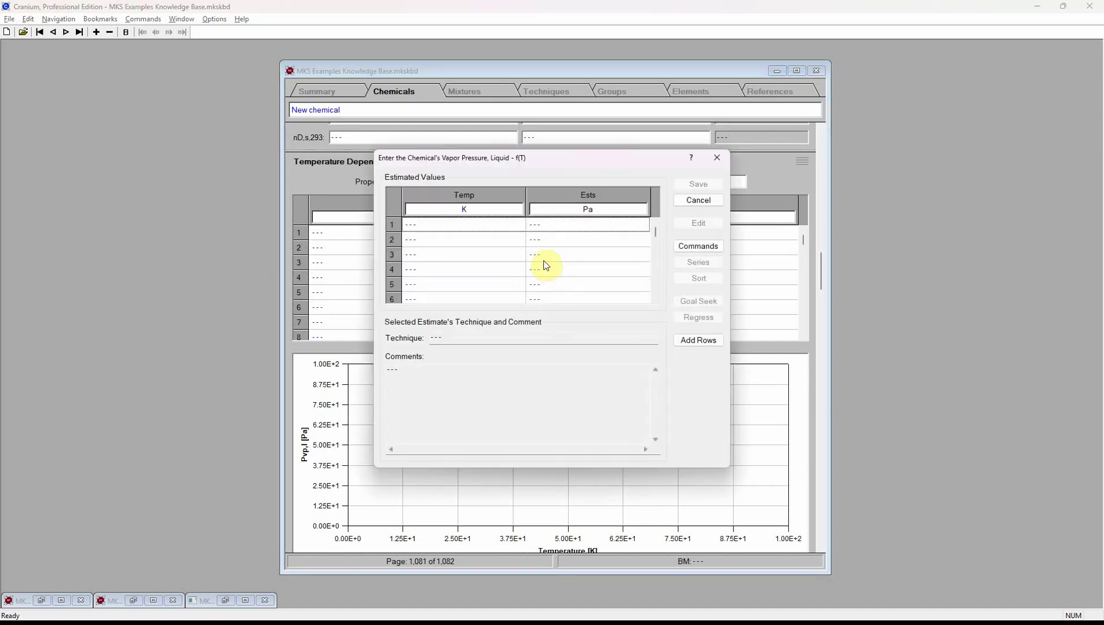
drag(542, 225, 538, 333)
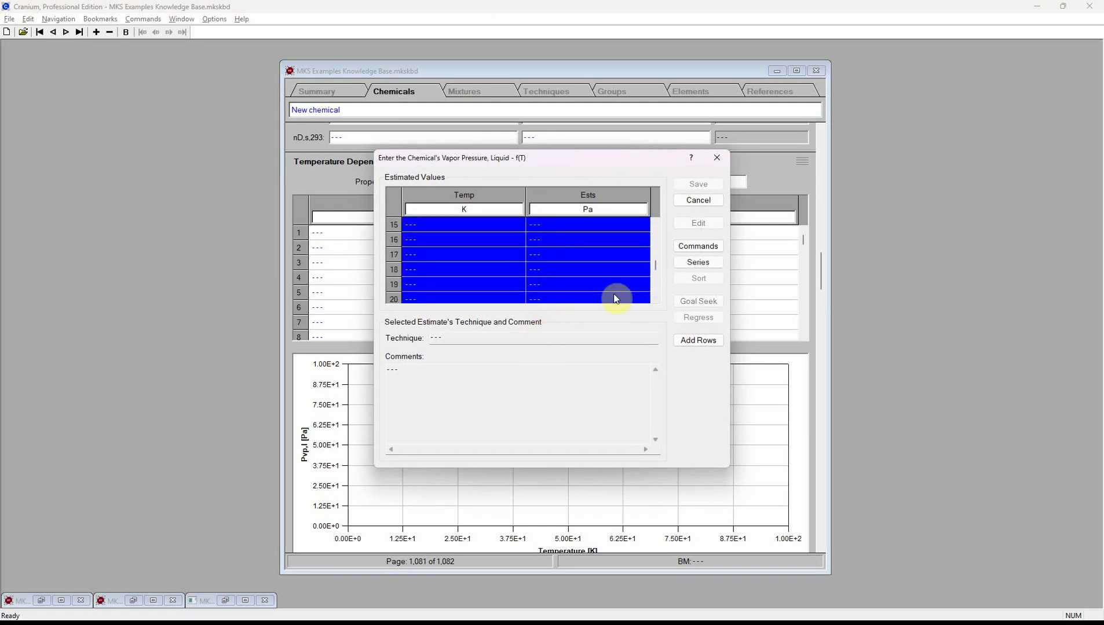
click(696, 263)
text(350)
click(572, 309)
text(550)
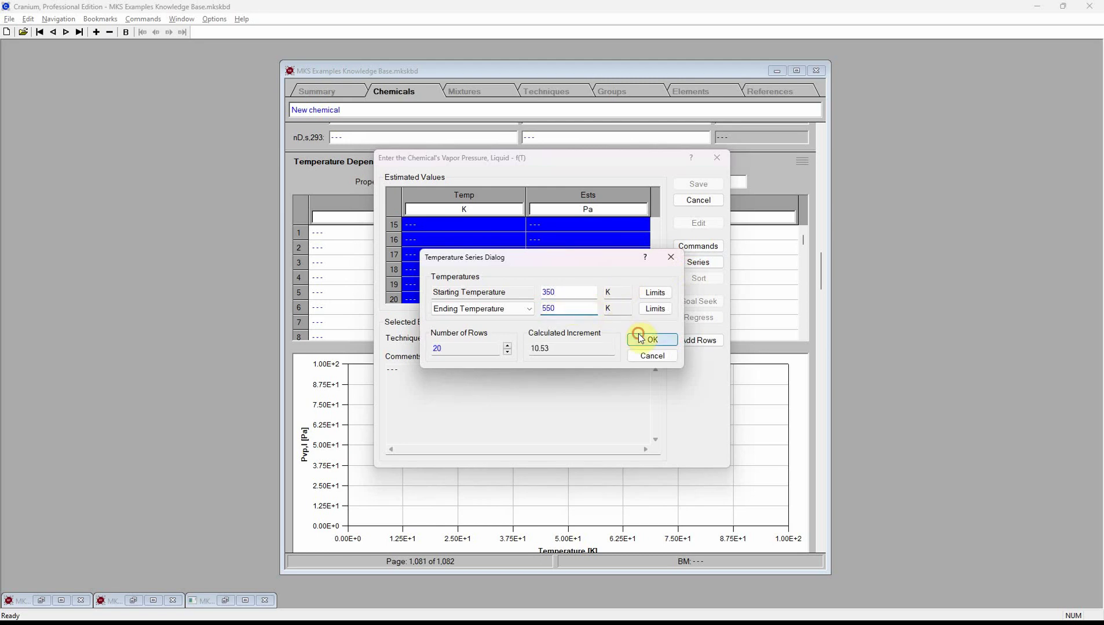
click(639, 335)
click(696, 184)
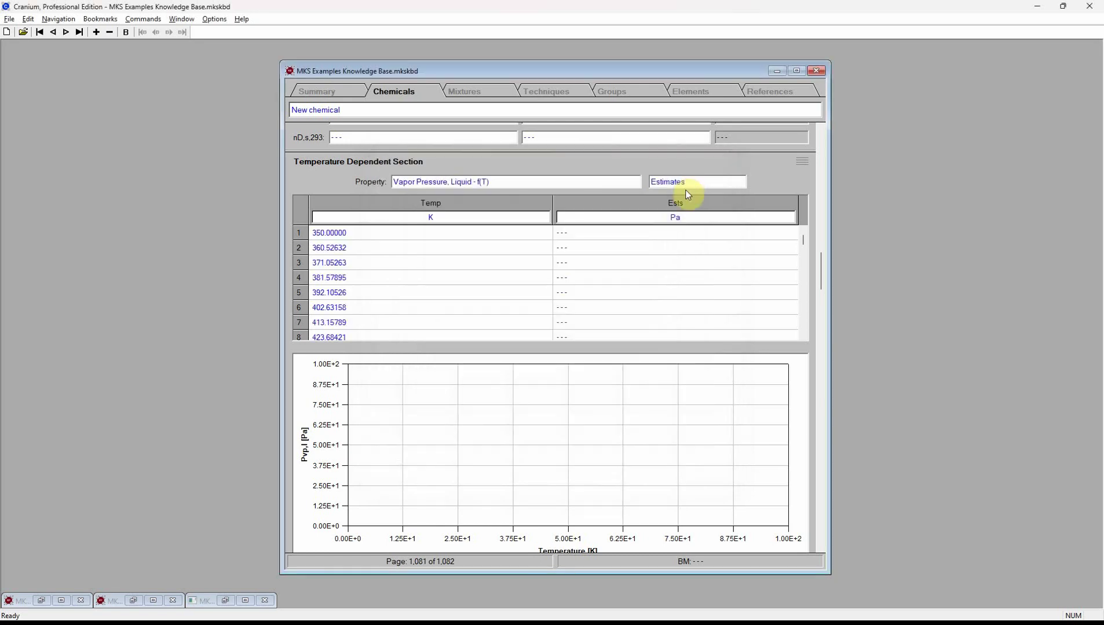
- Compute the liquid vapor pressure estimates for the entered temperatures and save them
right_click(624, 288)
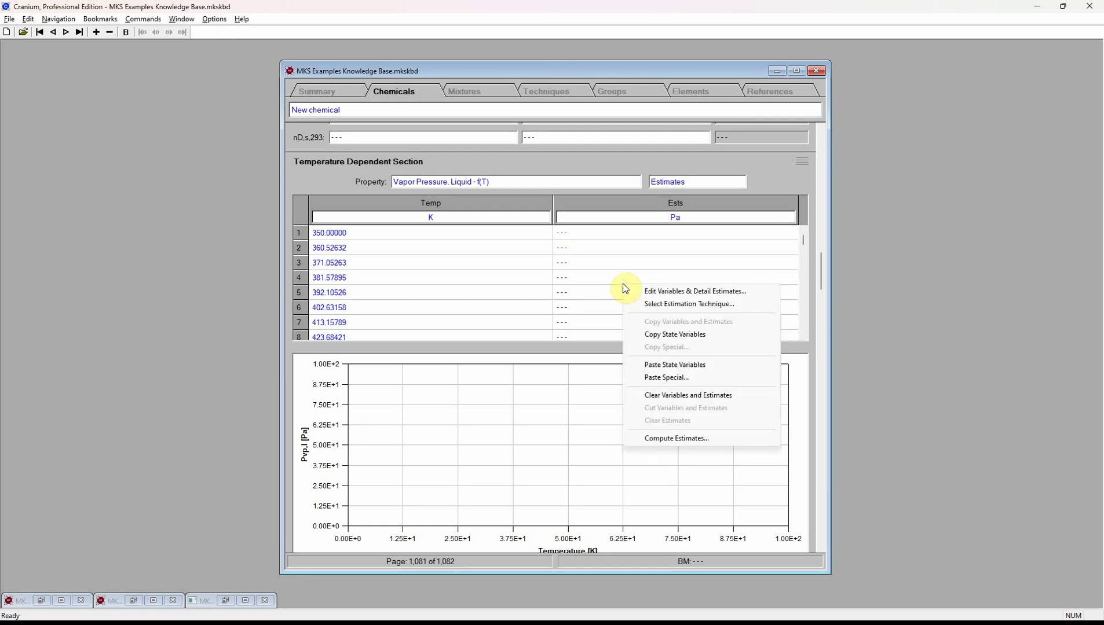
click(659, 437)
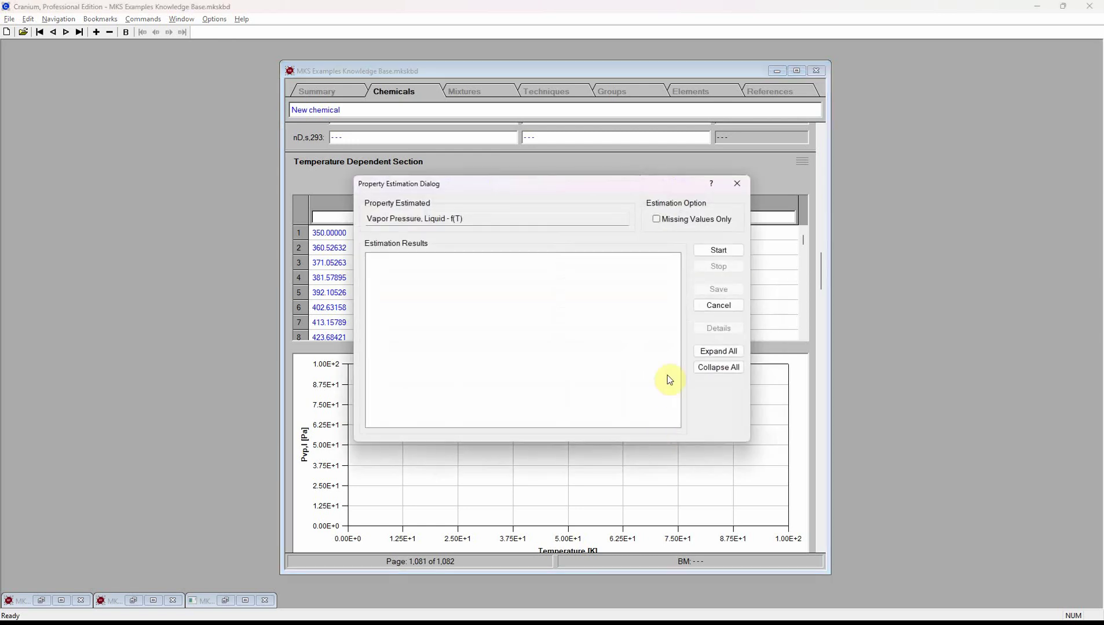
click(718, 251)
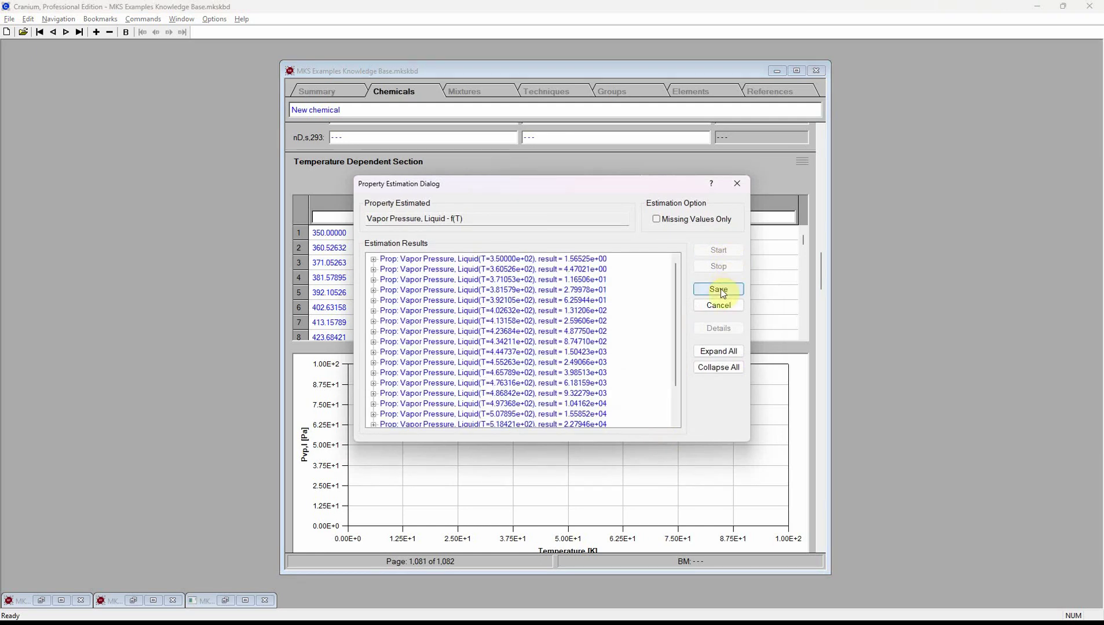
click(719, 292)
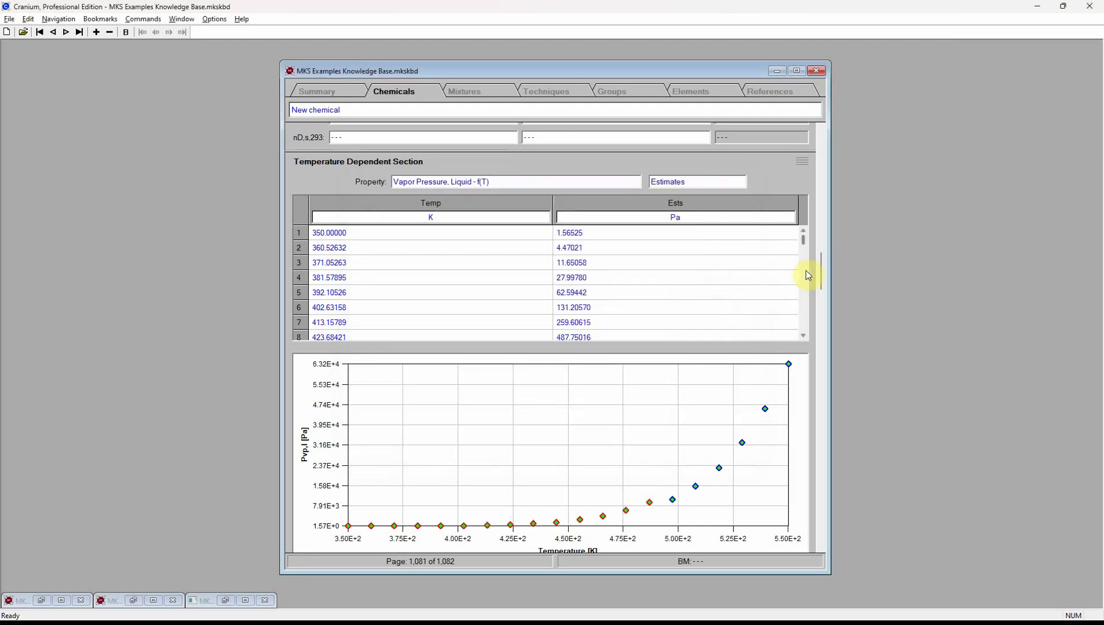
- Examine which estimation techniques produced the curve segments in the vapor pressure graph, then close the value details
drag(822, 264, 822, 272)
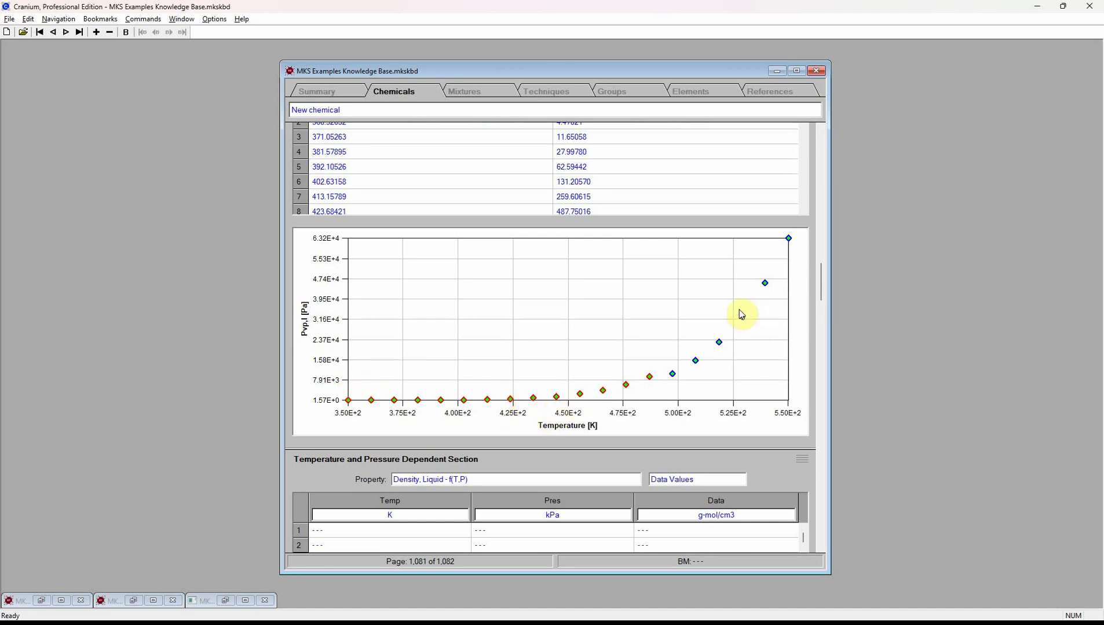
double_click(613, 306)
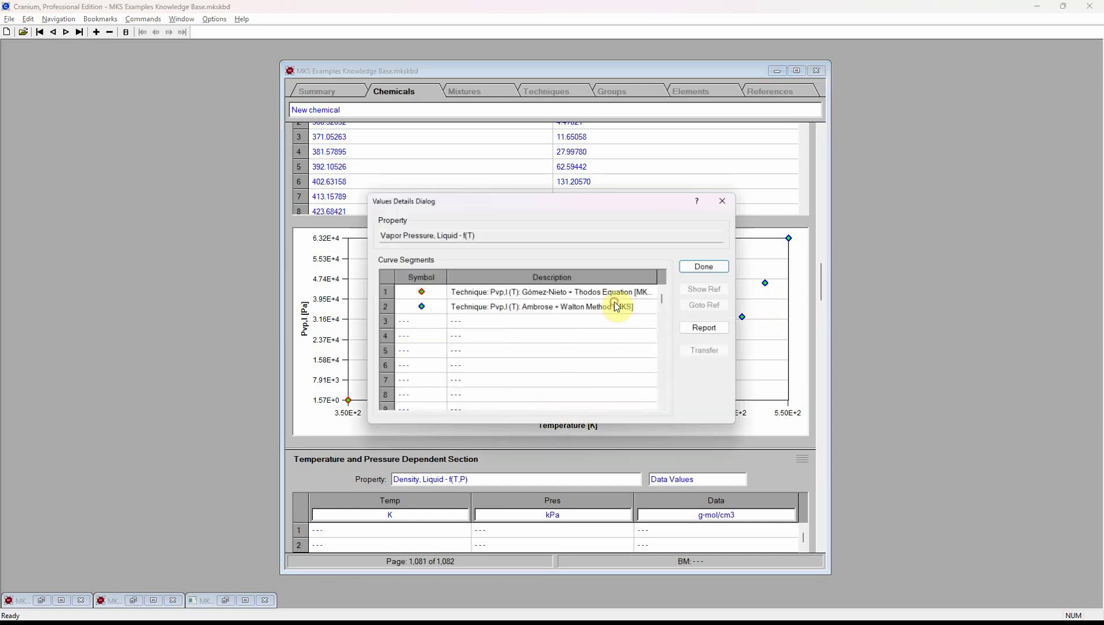
drag(600, 205, 463, 158)
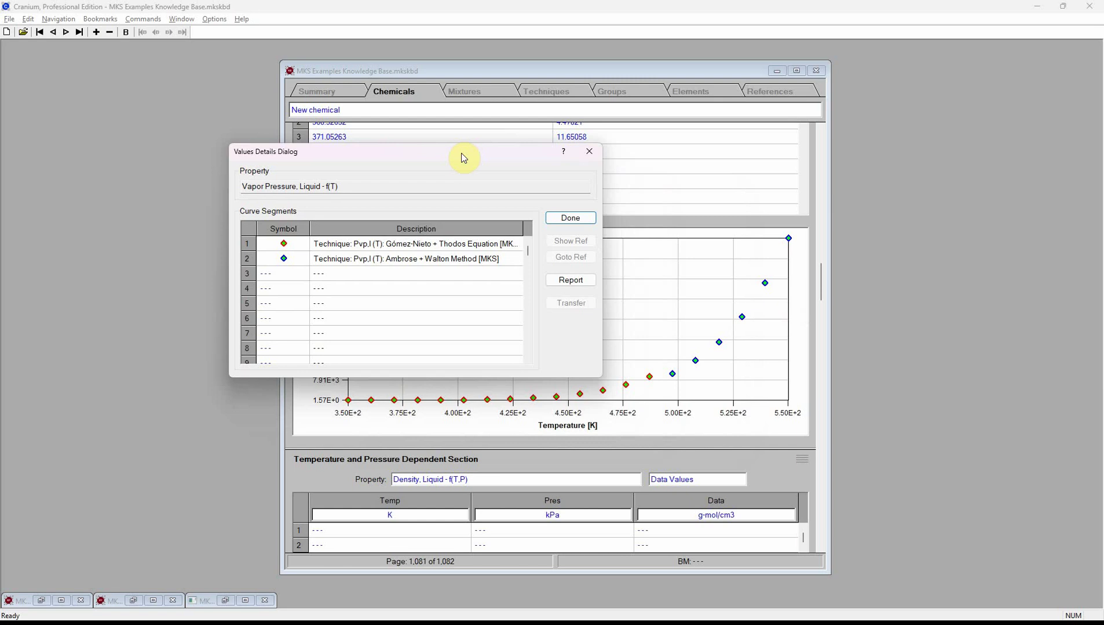
click(407, 244)
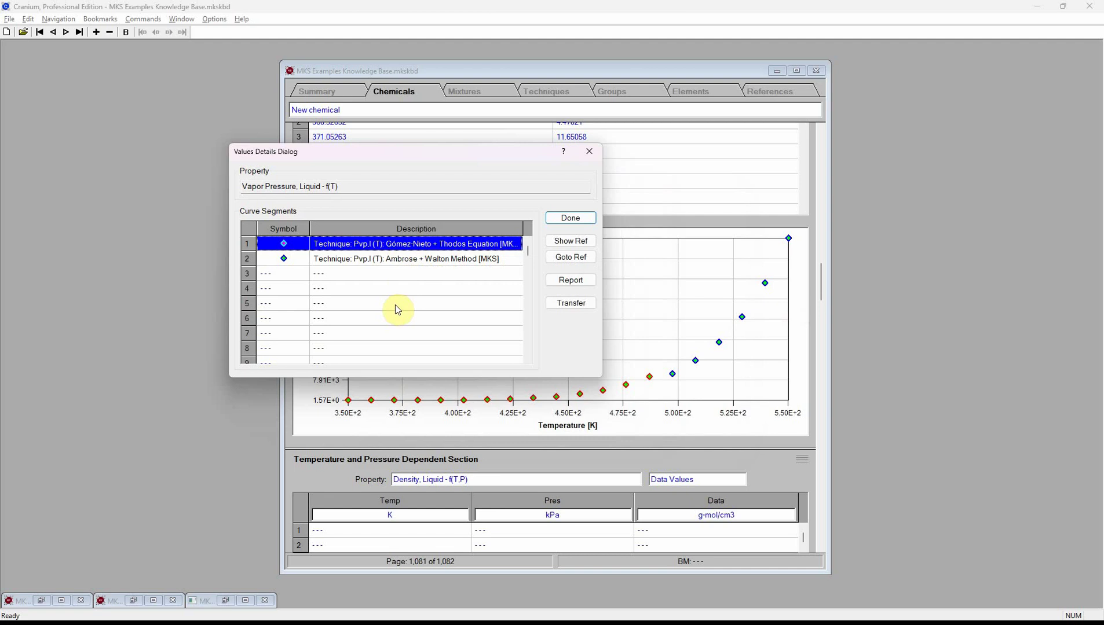
click(412, 259)
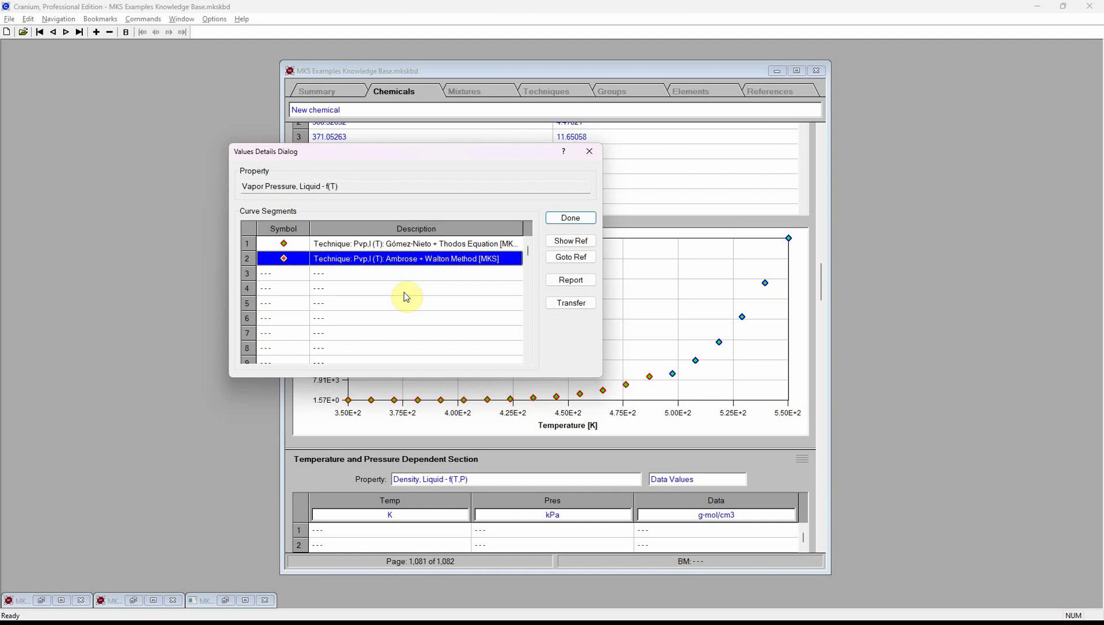
click(570, 218)
- Enter 550 K as the new chemical's boiling point data value in the Constant Properties Section and save it
drag(821, 288, 843, 214)
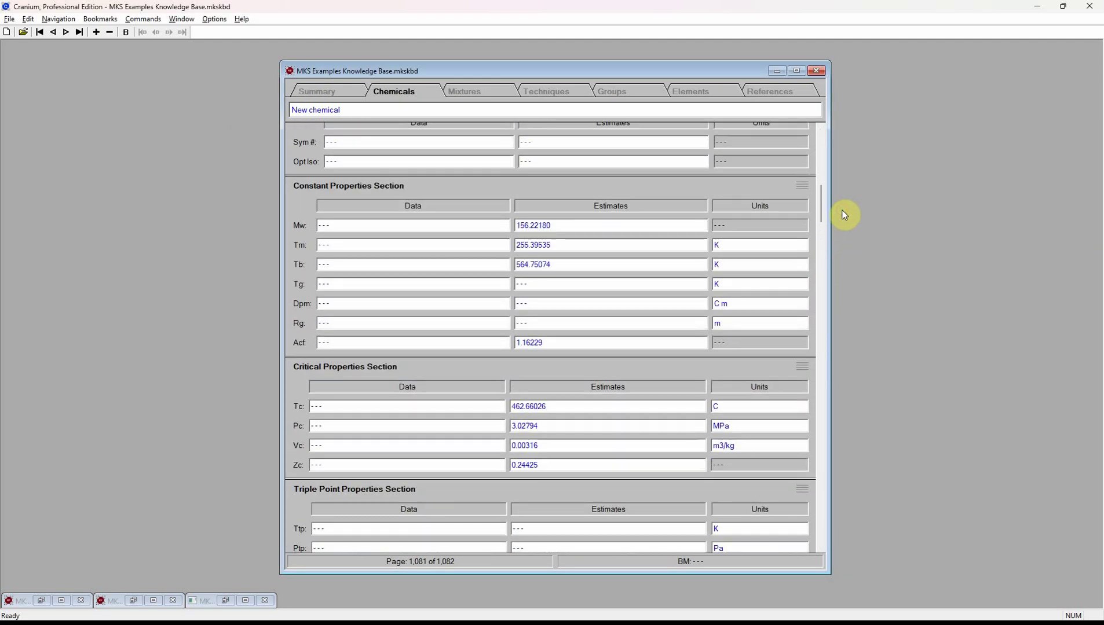
double_click(469, 264)
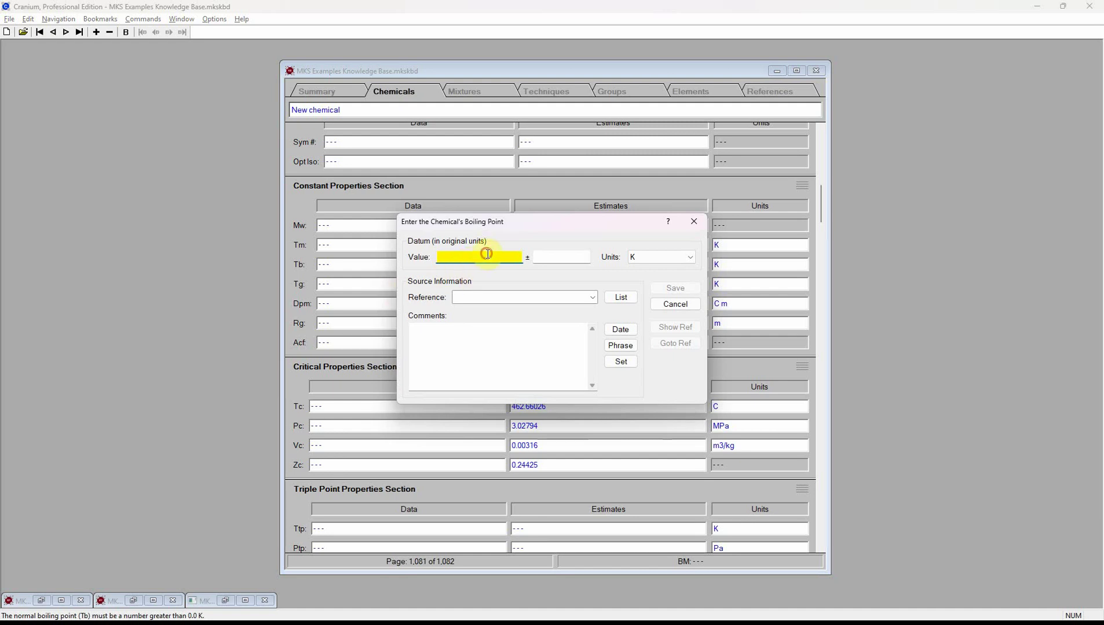
text(550)
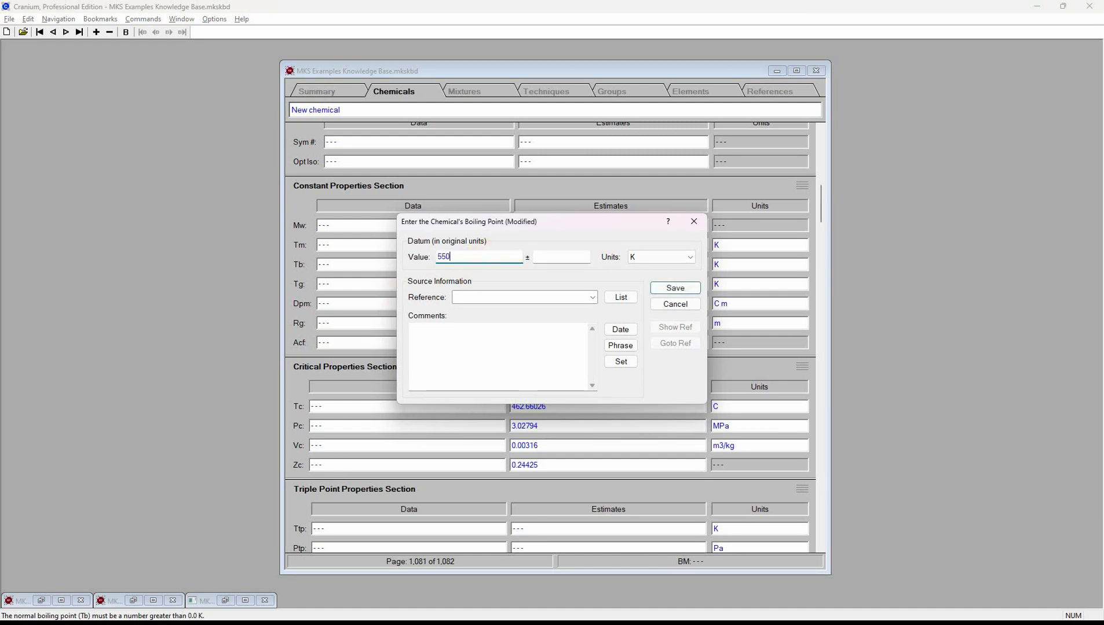
click(672, 288)
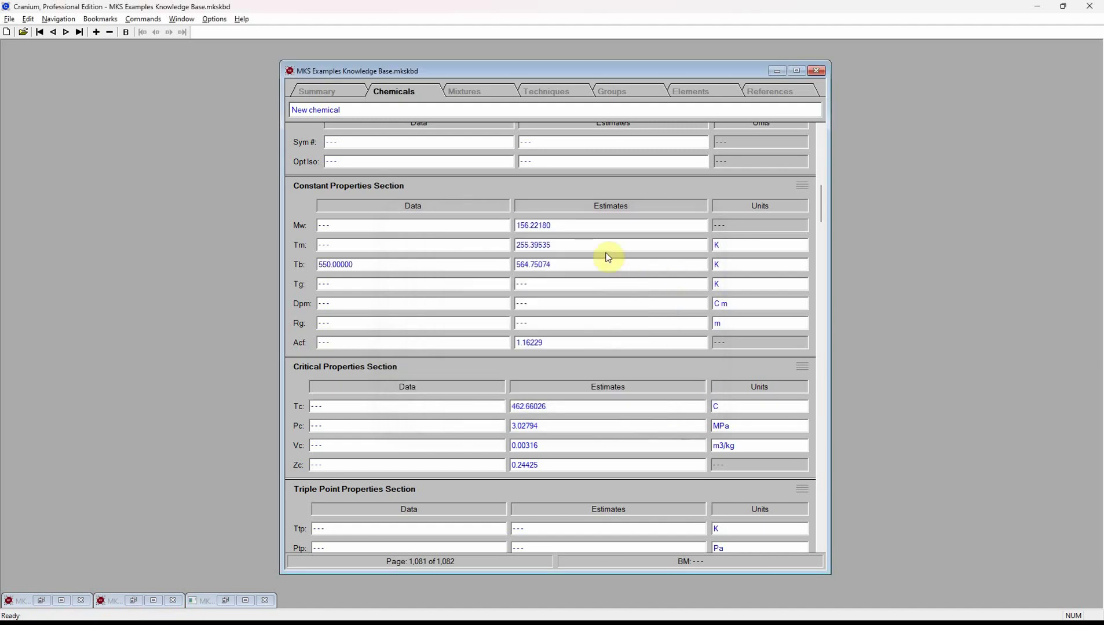
- Recompute all property estimates for the new chemical, including existing values, and save the results
click(152, 19)
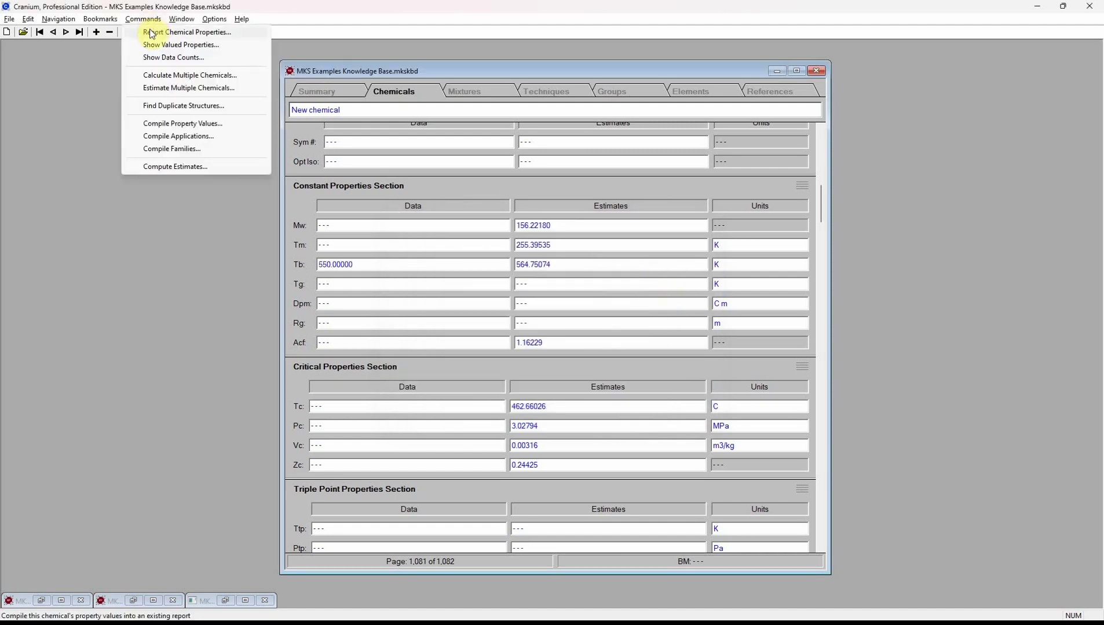
click(167, 167)
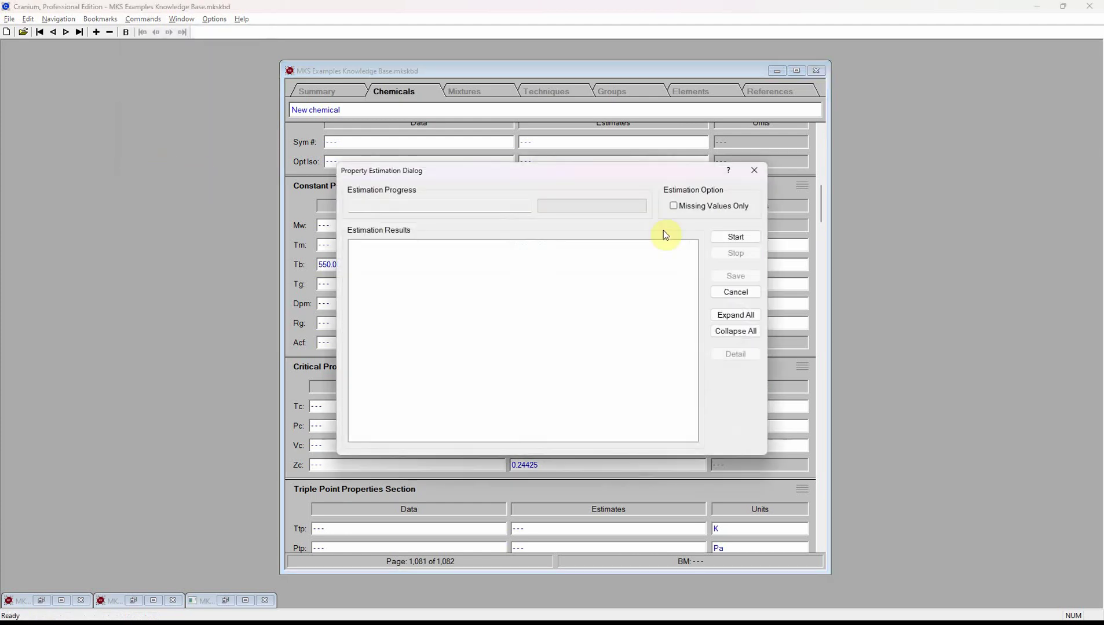
click(731, 238)
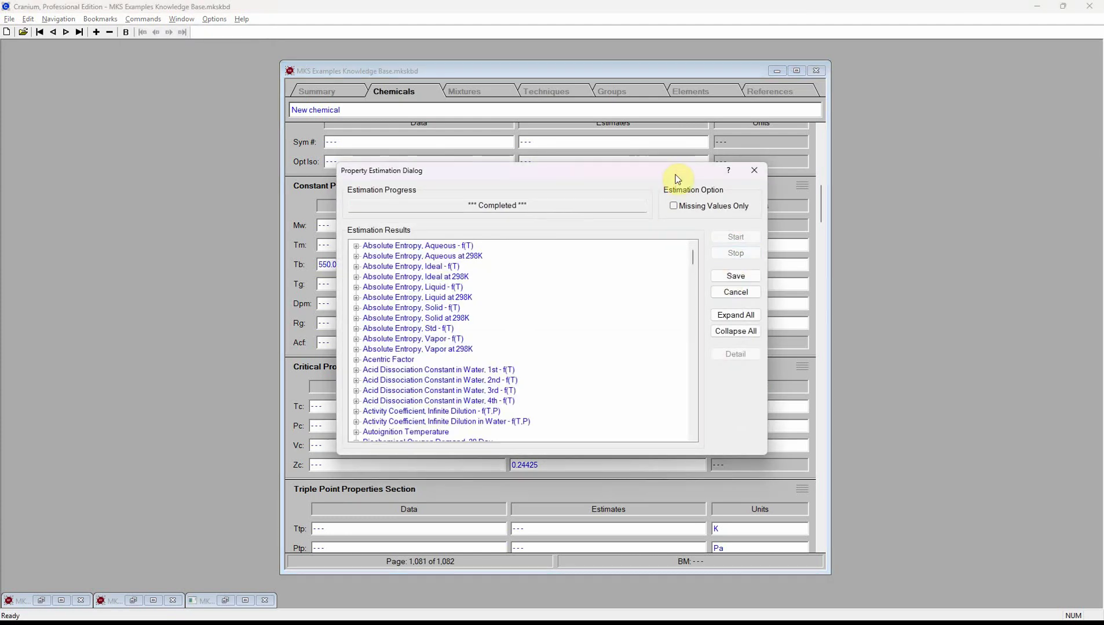
drag(677, 176, 847, 93)
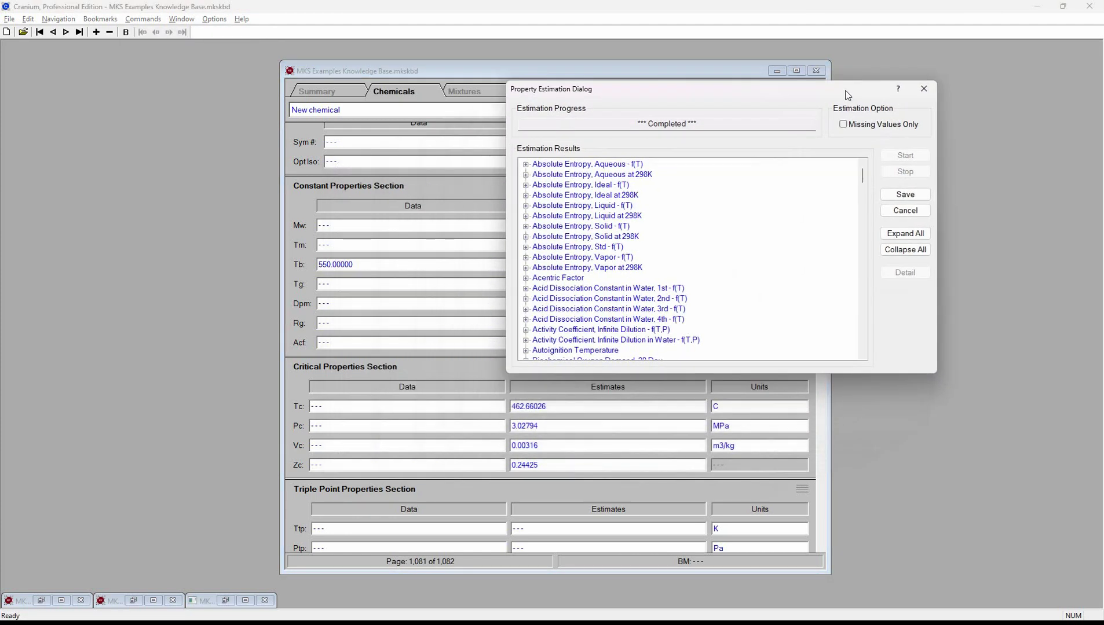
click(905, 196)
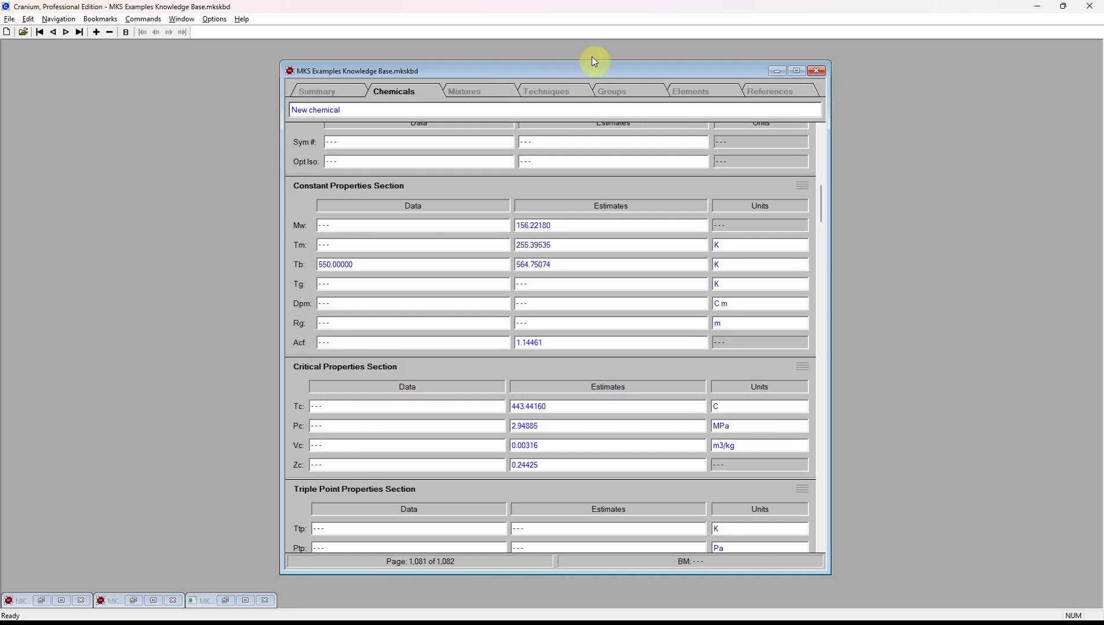
- Minimize the Examples Knowledge Base and restore the MKS Report Examples, MKS Graph Examples and MKS Modeling Examples documents
click(773, 70)
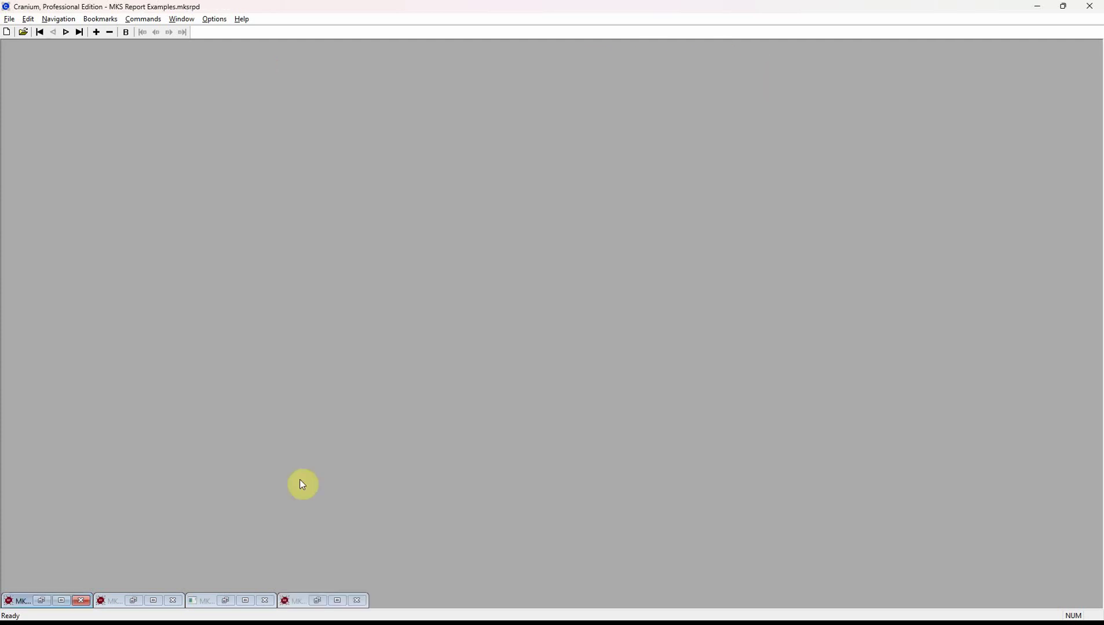
click(41, 603)
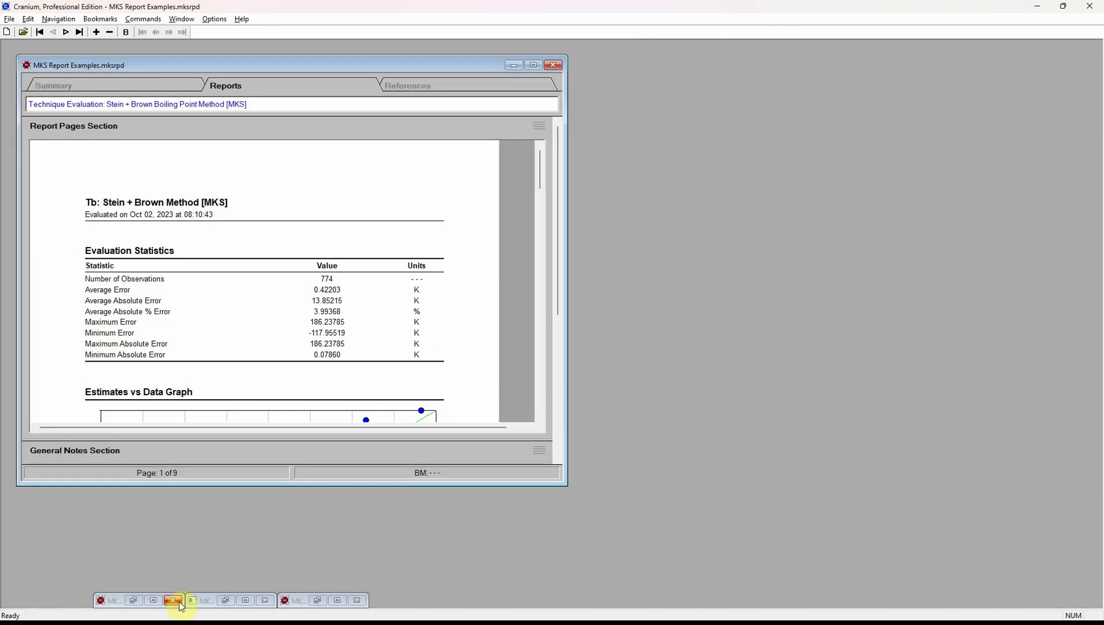
click(133, 601)
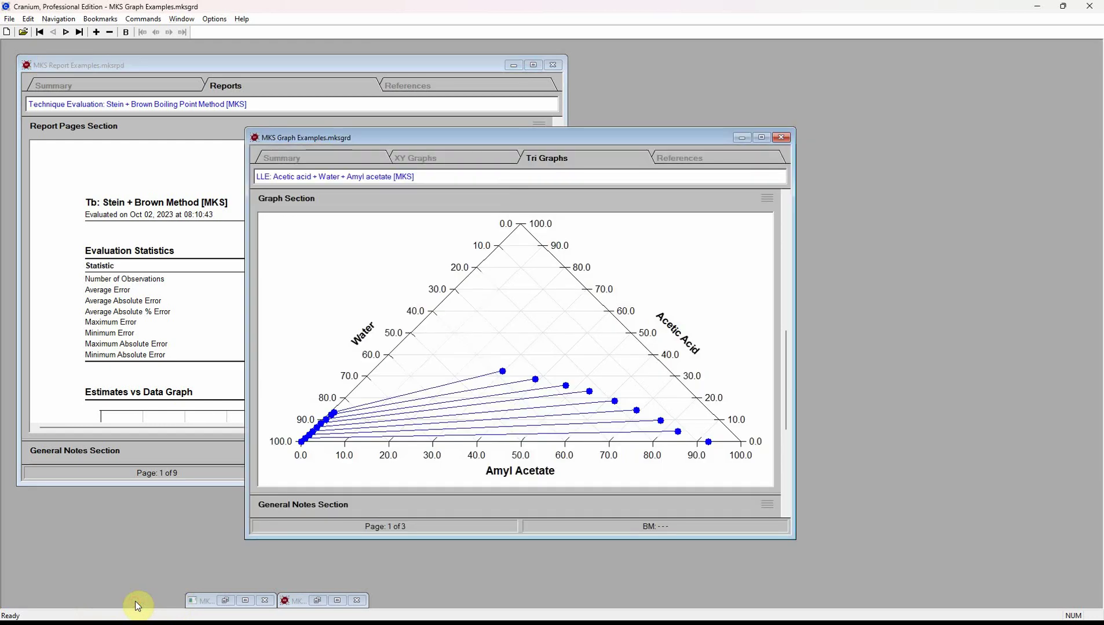
click(225, 601)
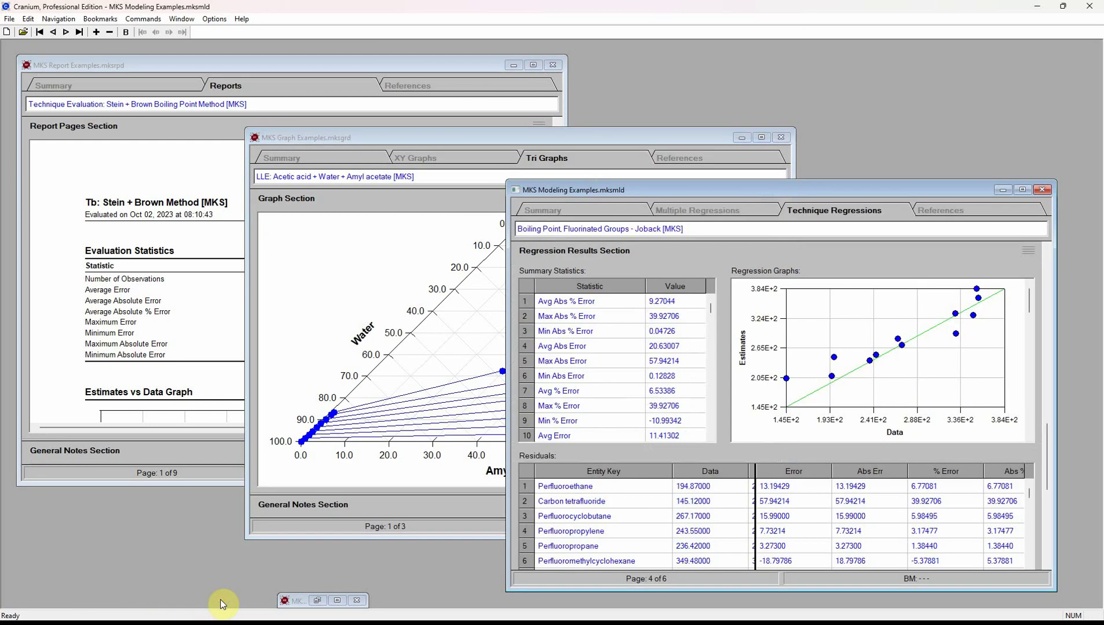